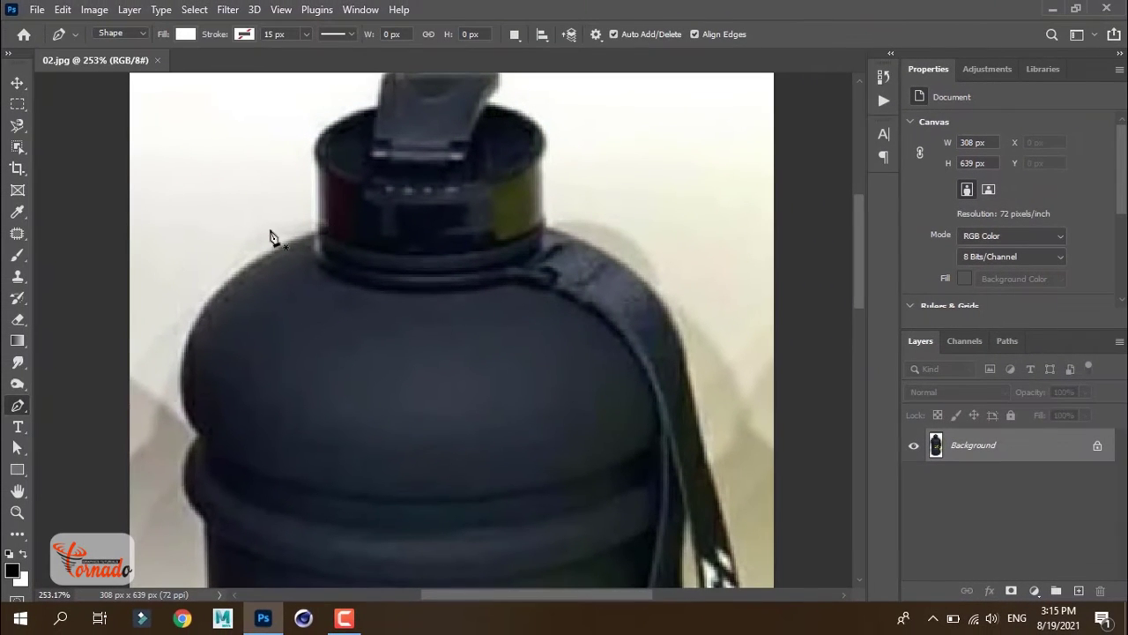
Choose the Pen Tool in Shape mode, zoom on the cap, and anchor its top edge.
right_click(24, 411)
left_click(88, 402)
scroll(685, 184, "up", 2)
scroll(353, 171, "up", 3)
left_click(275, 231)
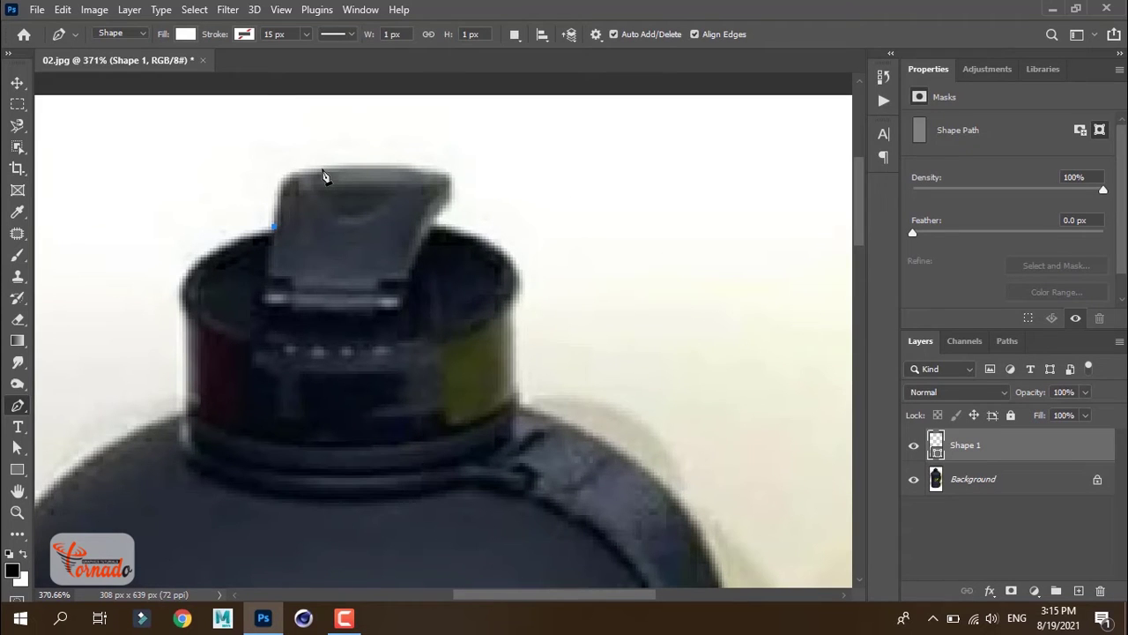
Set the shape fill to No Color and trace across the cap top to its right corner.
left_click_drag(324, 169, 381, 169)
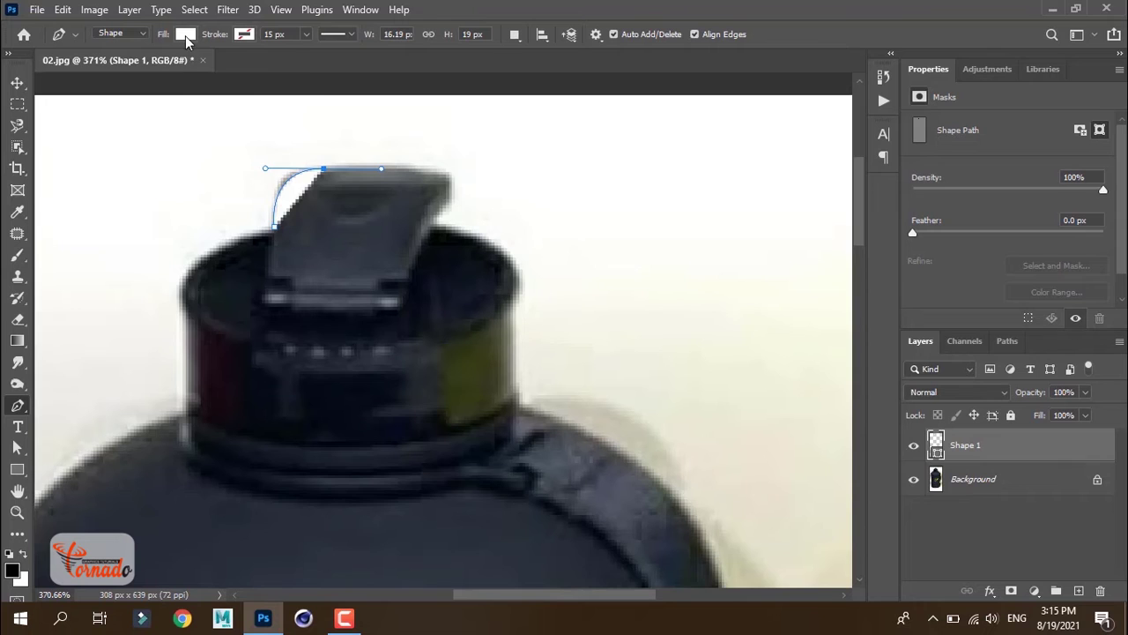
left_click(186, 35)
left_click(89, 67)
left_click(449, 197)
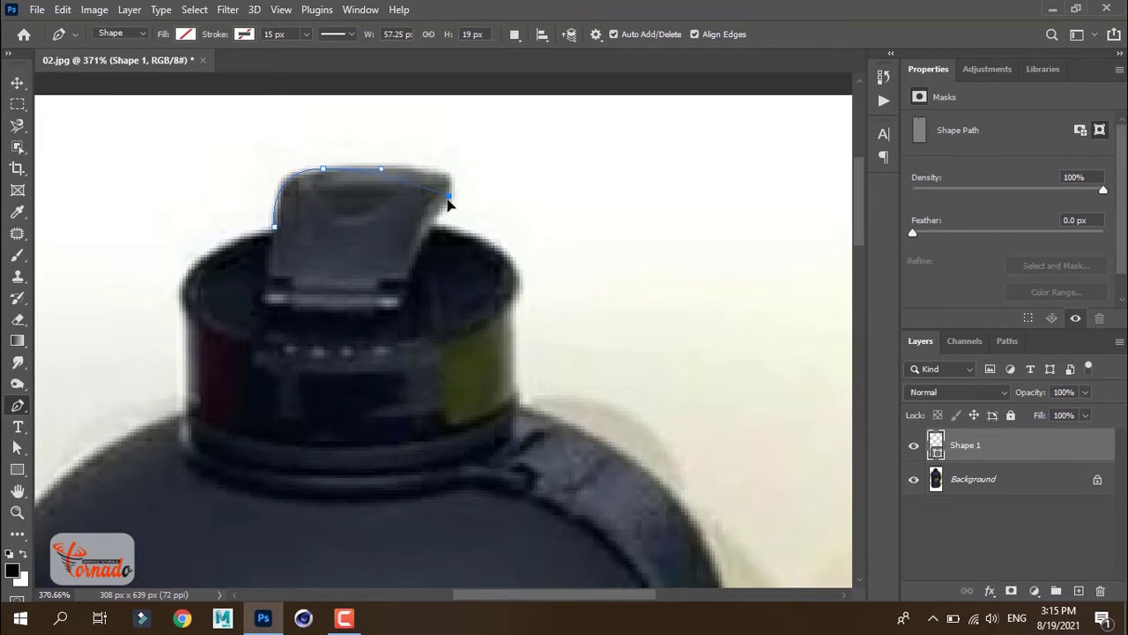
left_click_drag(441, 228, 436, 234)
left_click(428, 230)
Trace the path down the cap's right side to where it meets the shoulder.
left_click_drag(519, 289, 516, 303)
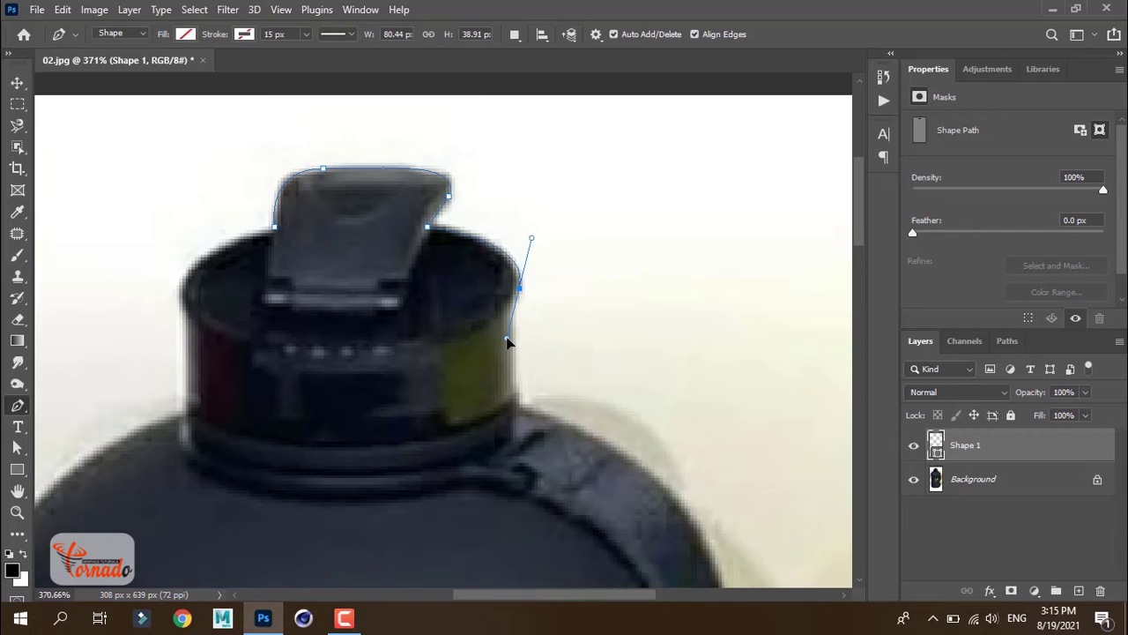
left_click(508, 303)
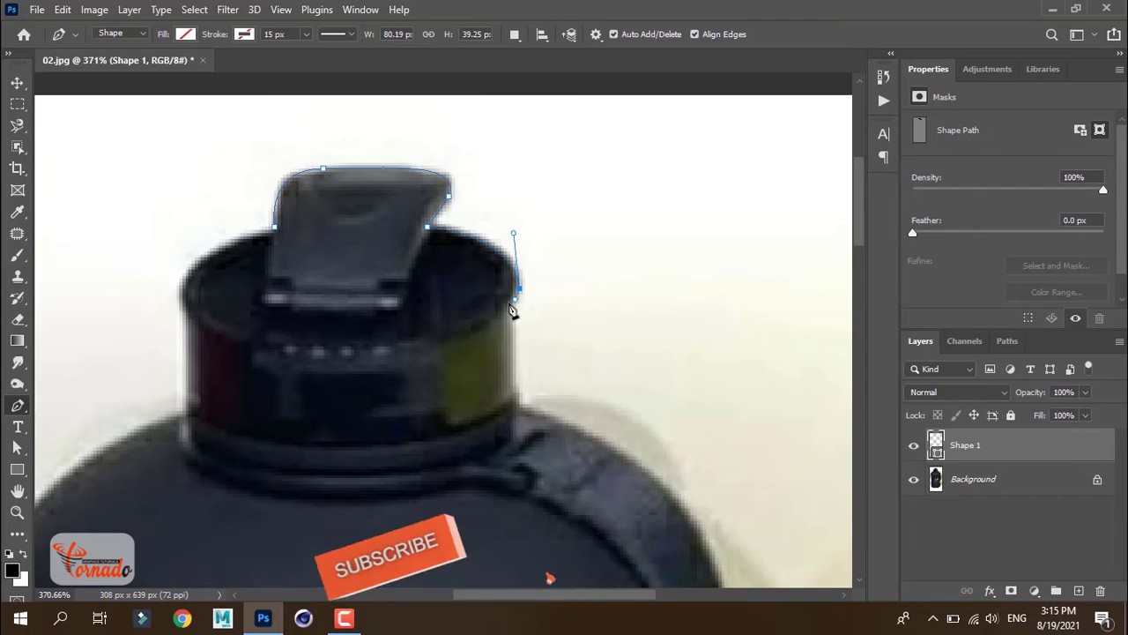
left_click(517, 390)
left_click(519, 401)
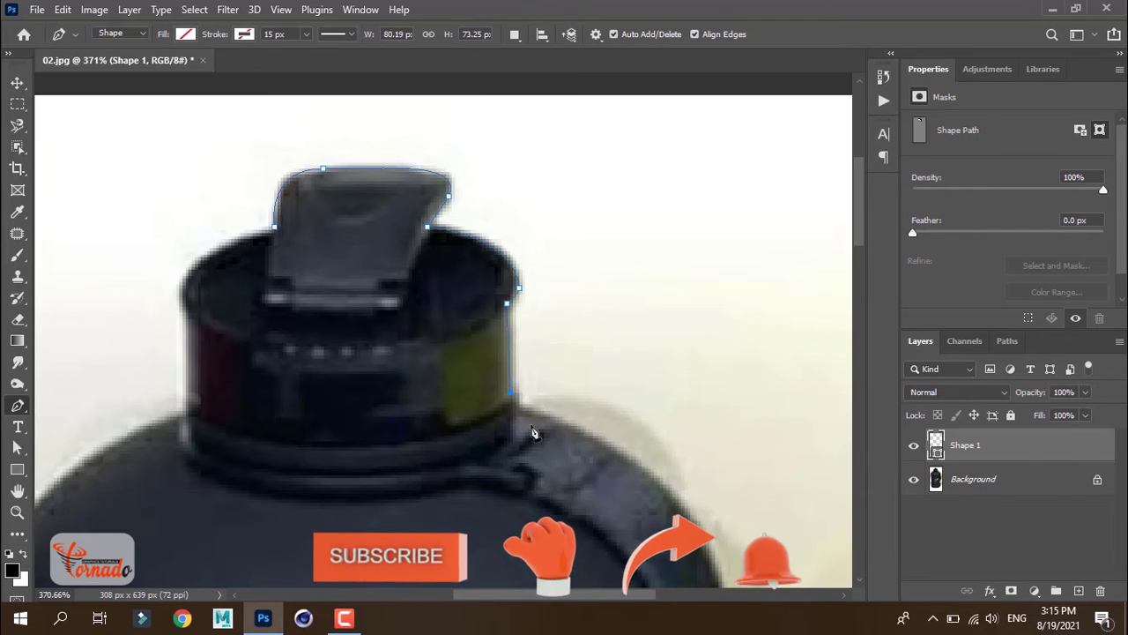
Curve the path over the right shoulder and down the strap's outer edge to its end.
scroll(541, 413, "down", 3)
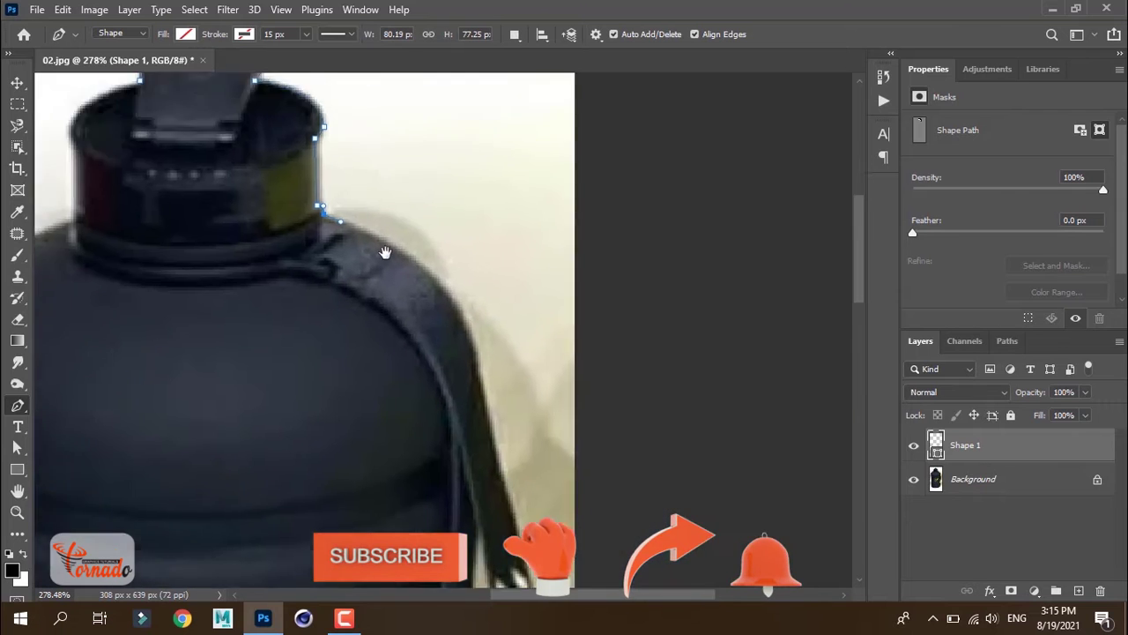
left_click(438, 302)
left_click_drag(443, 317, 458, 367)
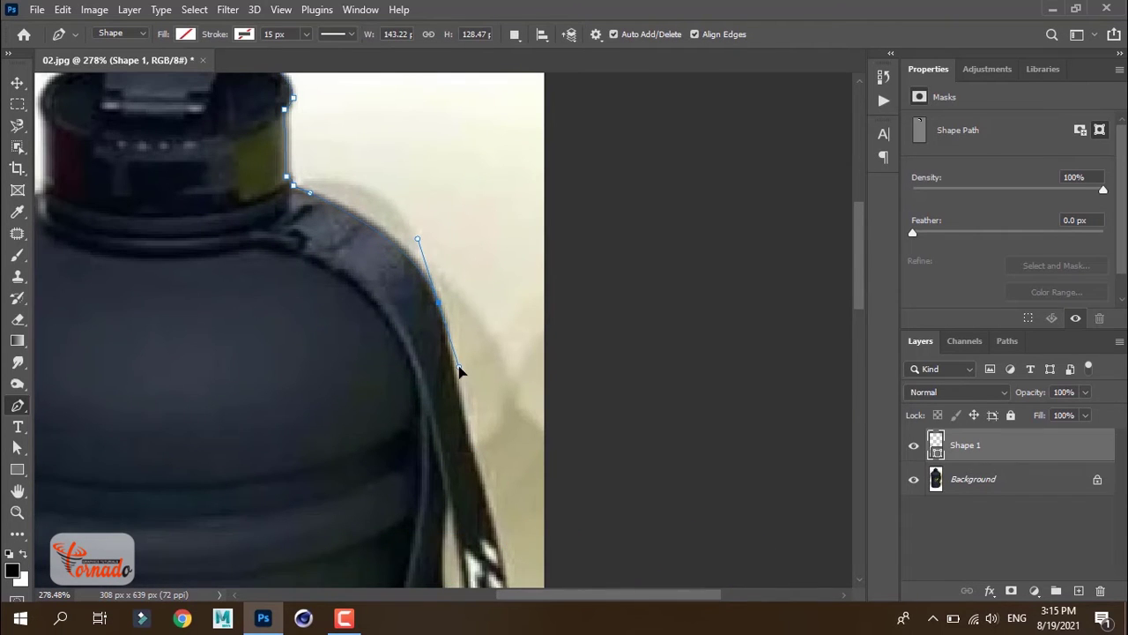
left_click_drag(491, 475, 443, 272)
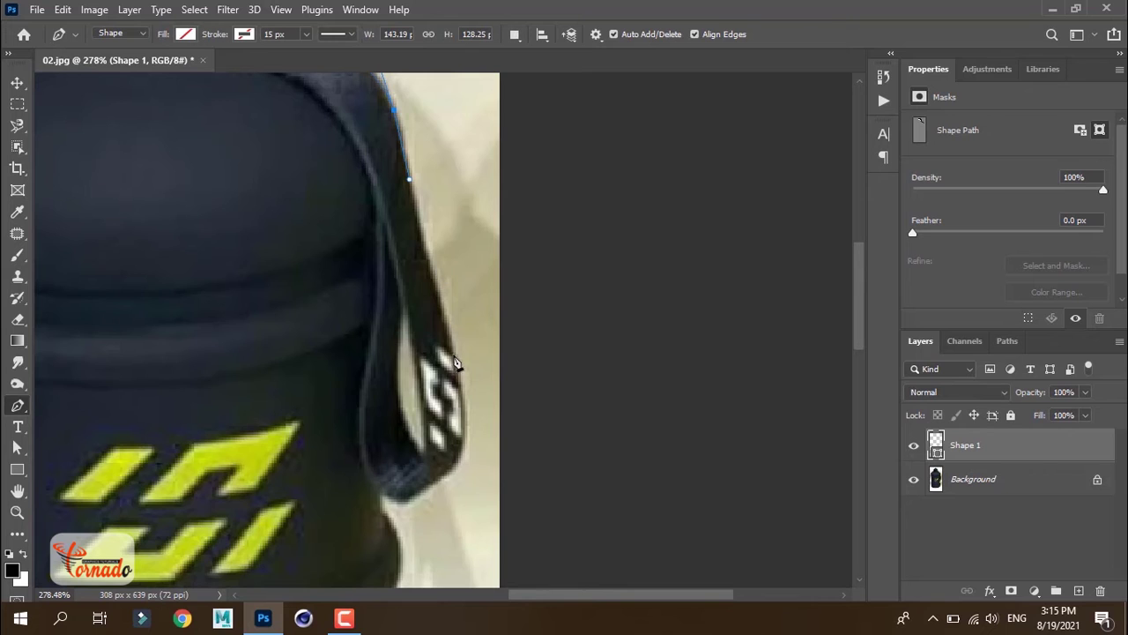
left_click_drag(453, 352, 467, 396)
left_click_drag(447, 472, 464, 450)
Curve the outline around the strap's bottom loop and down the bottle's right edge.
scroll(381, 525, "down", 5)
scroll(390, 331, "up", 2)
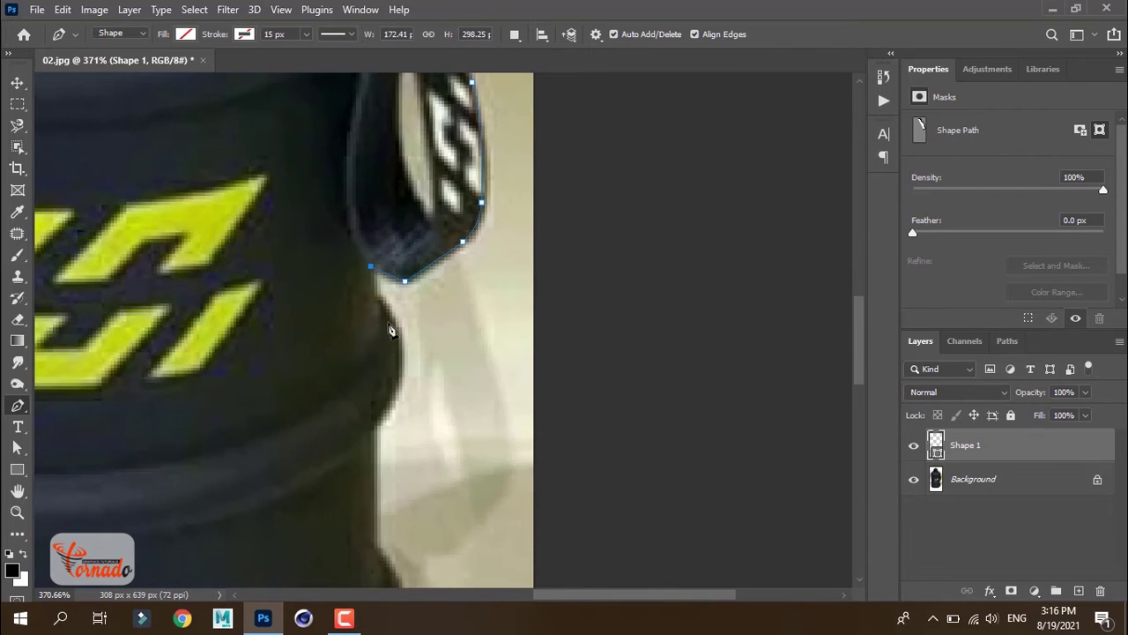
left_click_drag(404, 338, 398, 394)
left_click_drag(378, 470, 383, 385)
left_click(382, 388)
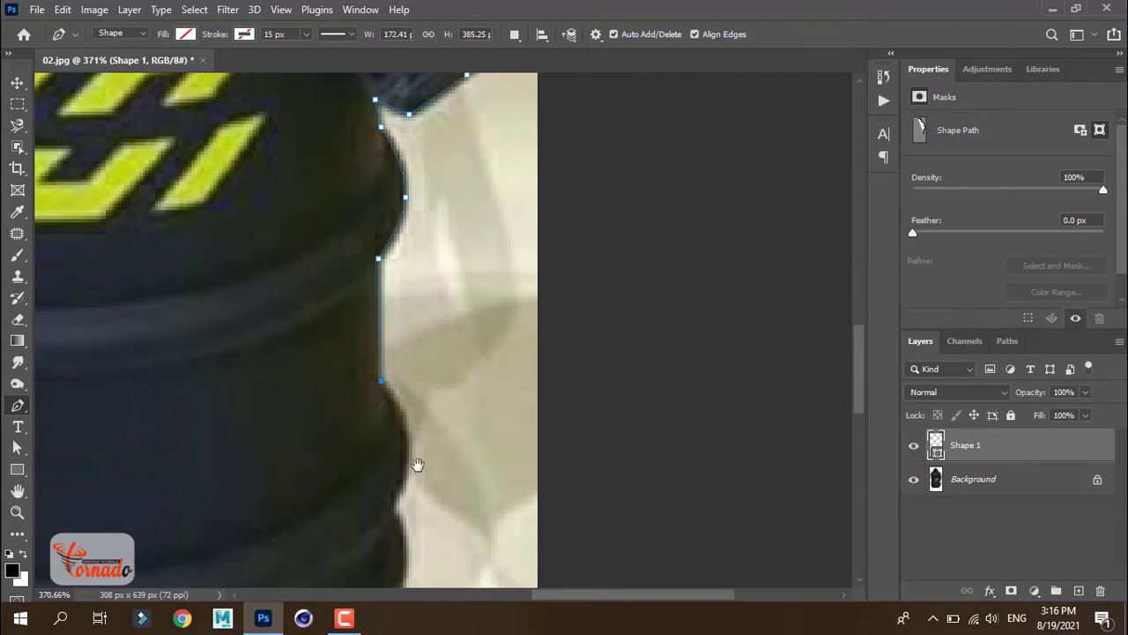
mouse_move(416, 465)
left_mouse_down()
mouse_move(385, 294)
mouse_move(322, 401)
left_mouse_up()
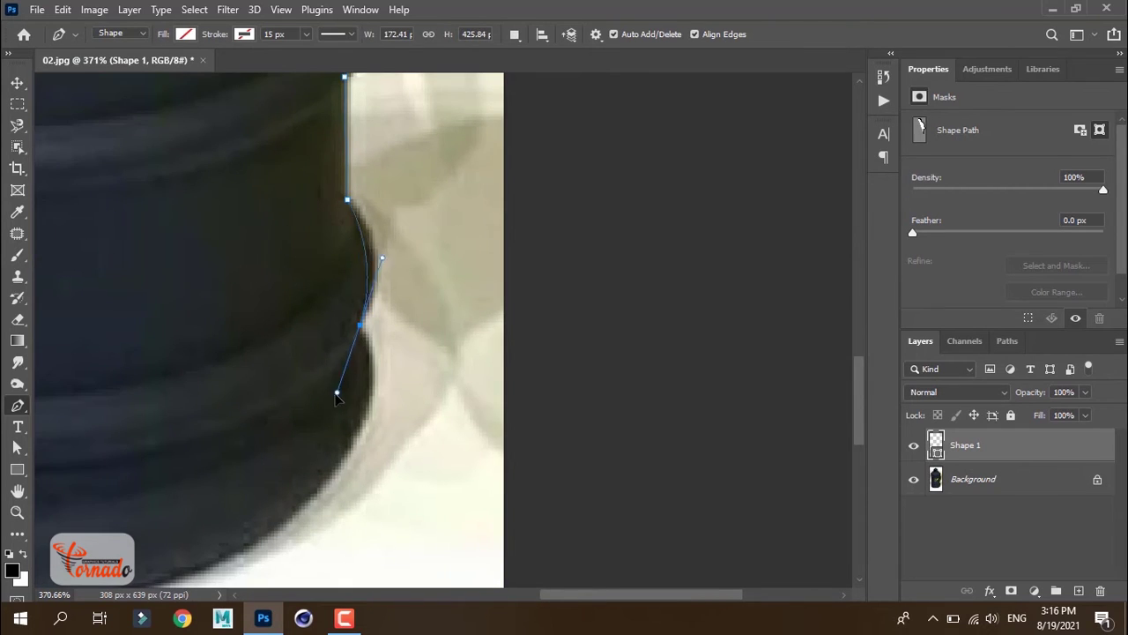
Break the handle for a sharp turn and curve the path around the right ridge toward the base.
left_click(361, 327, "alt")
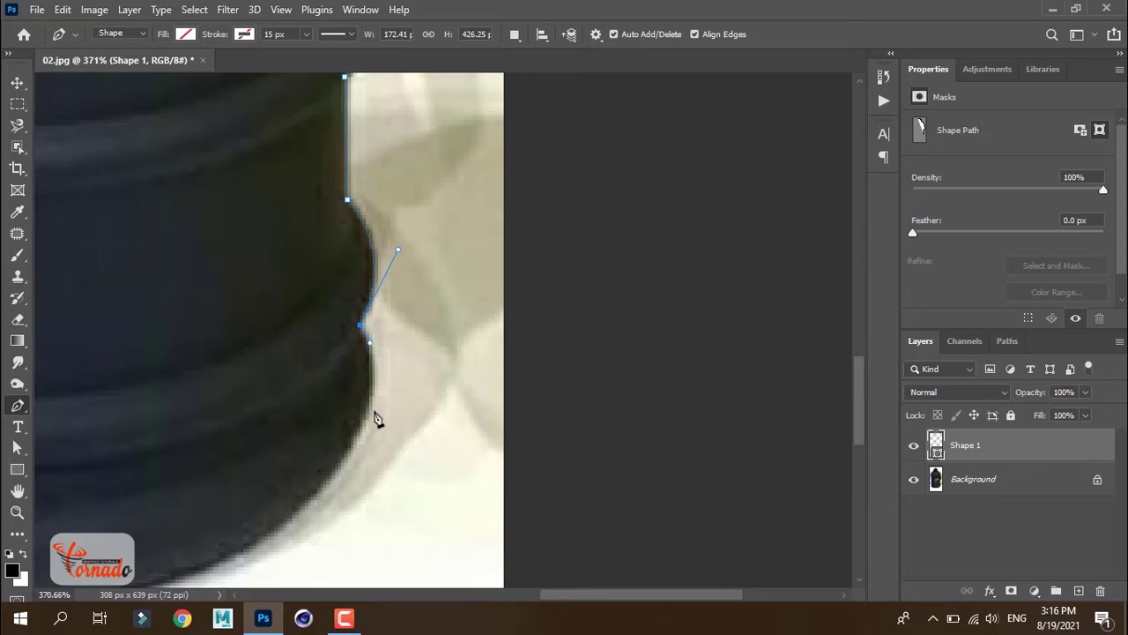
mouse_move(376, 420)
left_mouse_down()
mouse_move(670, 322)
mouse_move(648, 394)
left_mouse_up()
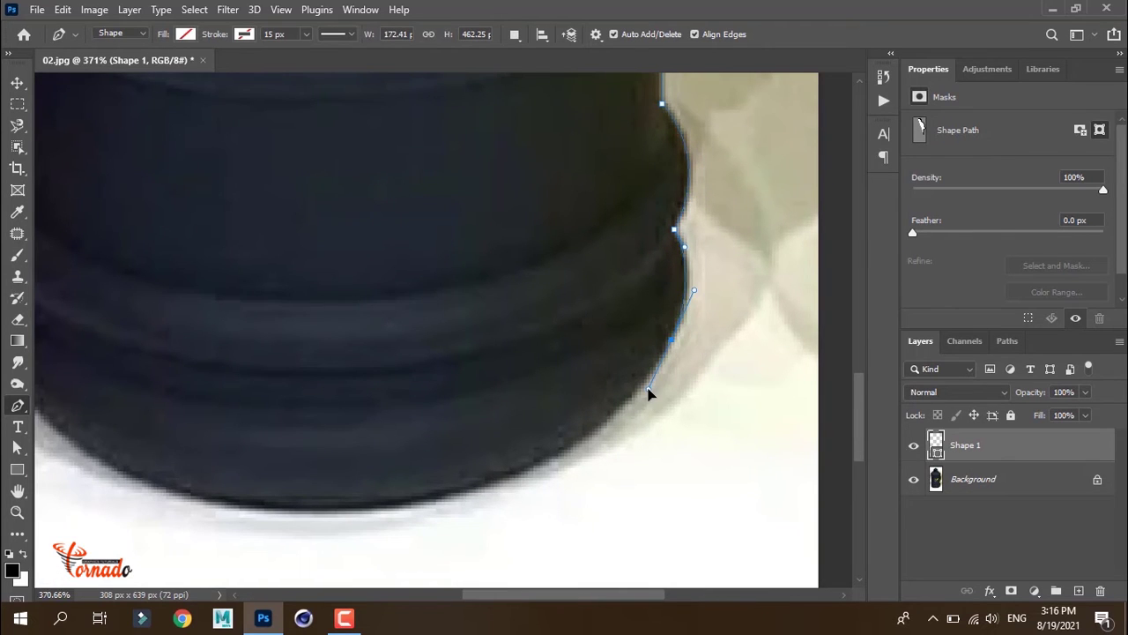
left_click(320, 511)
left_click_drag(520, 440, 534, 476)
scroll(388, 472, "down", 3)
scroll(141, 388, "up", 2)
scroll(142, 344, "up", 1)
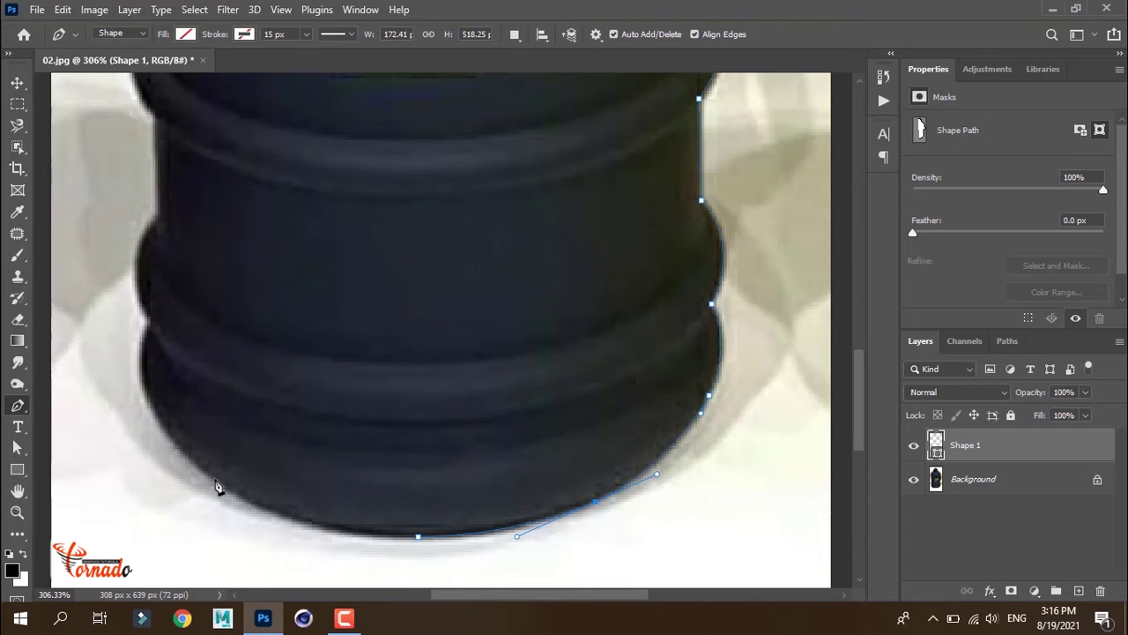
Curve the outline along the bottom edge and around the lower left corner.
left_click_drag(210, 478, 106, 412)
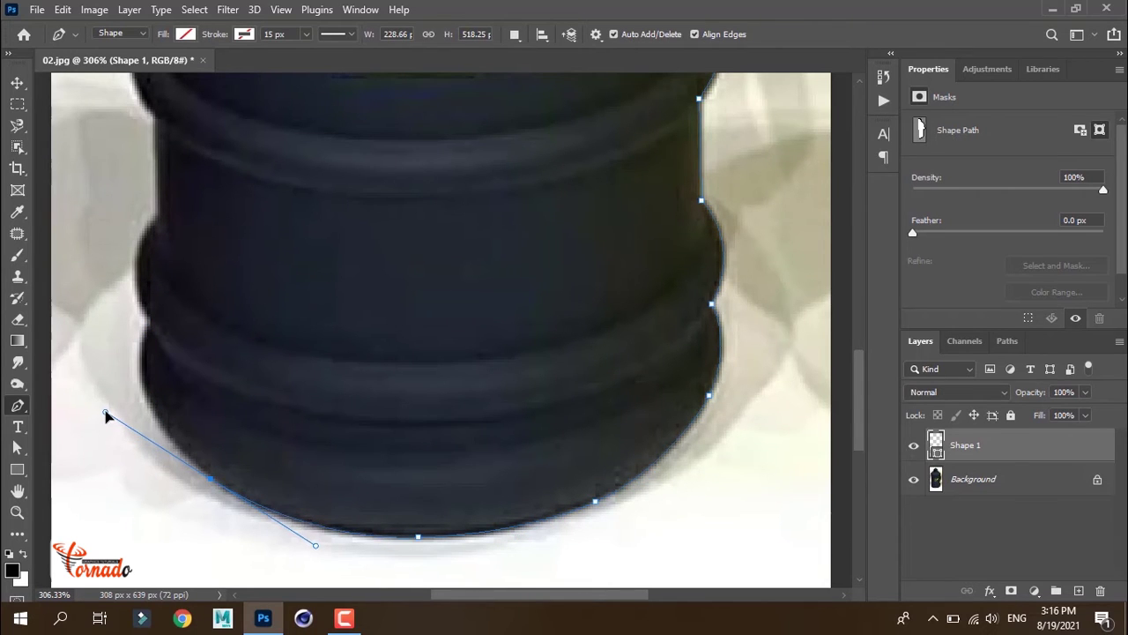
left_click(150, 325)
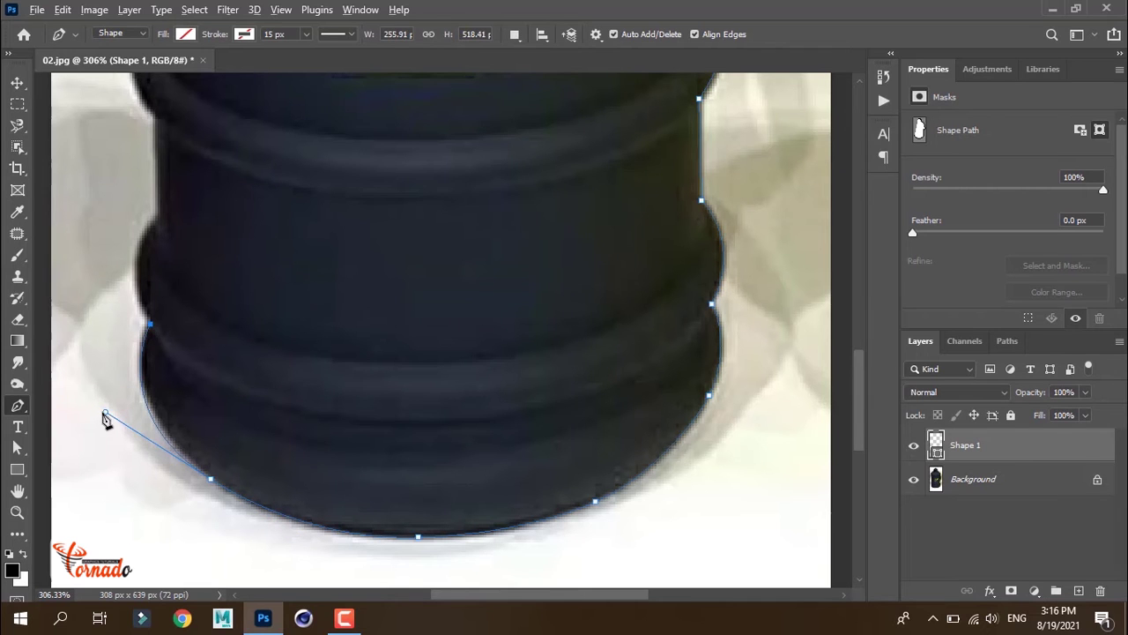
left_click_drag(104, 415, 104, 391)
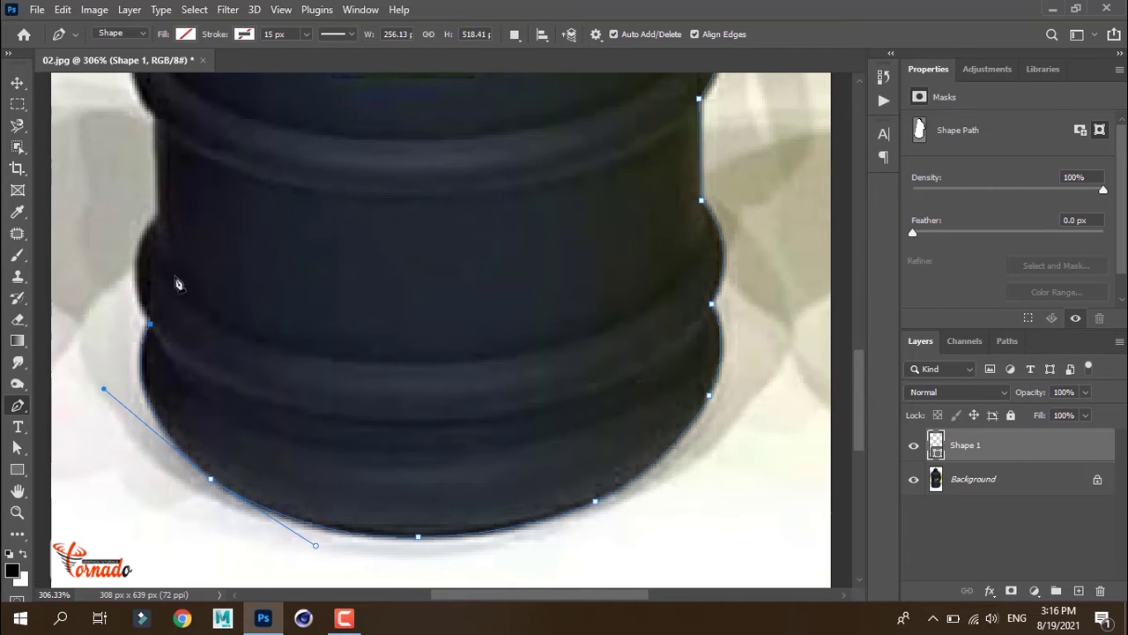
left_click_drag(177, 284, 204, 432)
left_click_drag(183, 344, 190, 299)
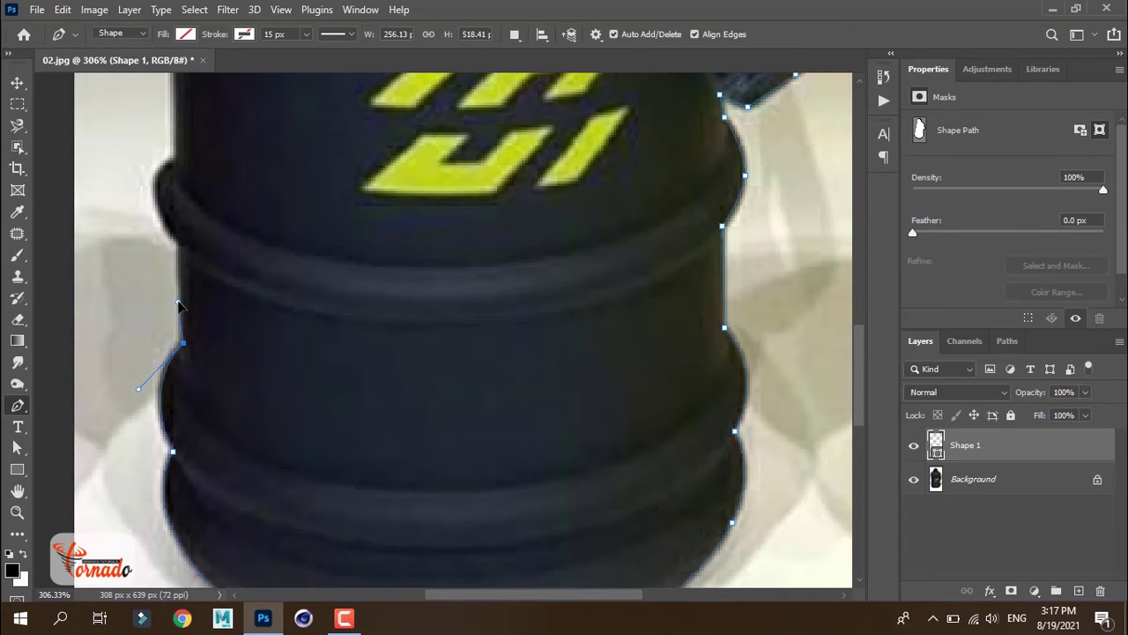
Continue the path up the left side past the ridges to the left shoulder ridge.
left_click_drag(181, 255, 176, 431)
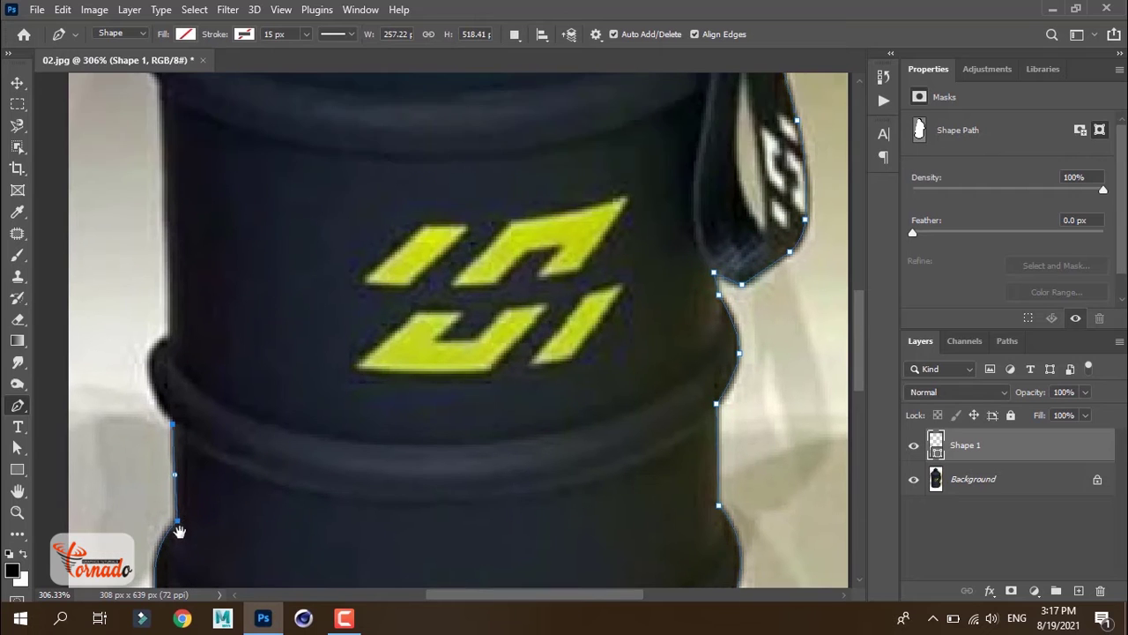
left_click_drag(170, 337, 220, 319)
left_click_drag(174, 284, 200, 515)
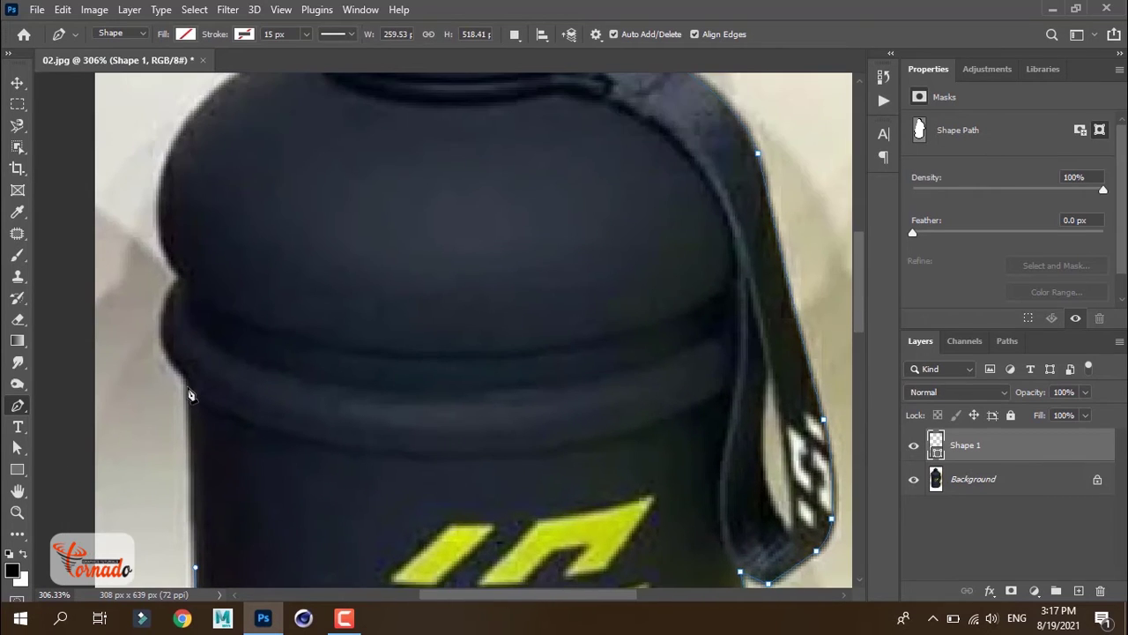
scroll(192, 401, "up", 2)
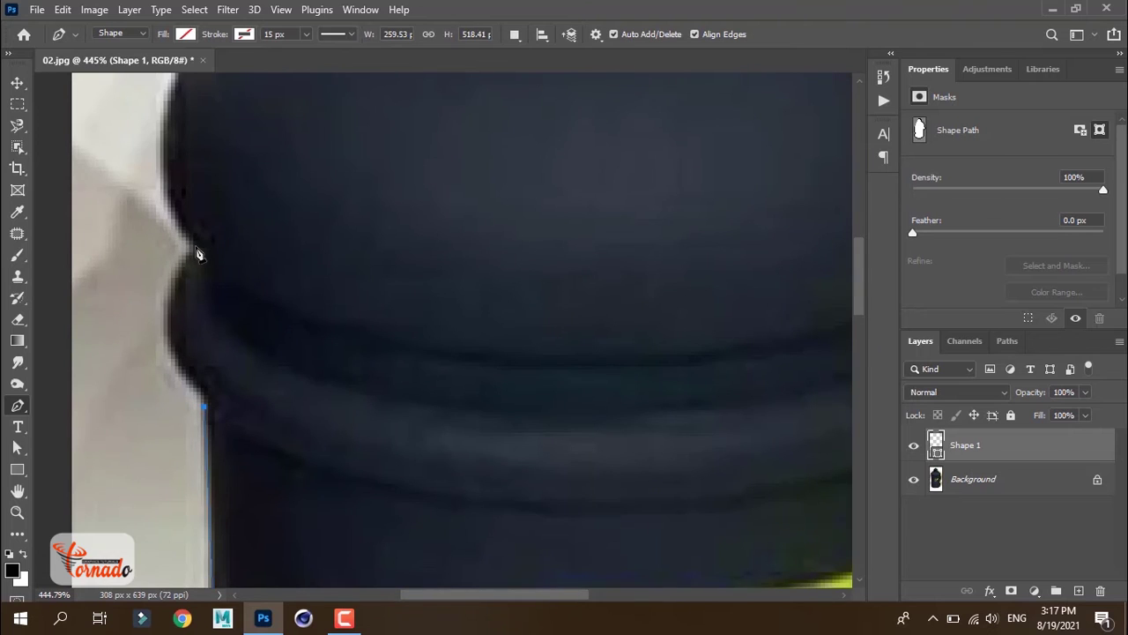
left_click_drag(193, 248, 252, 174)
left_click(205, 396)
Add a corner anchor, then curve the path over the left shoulder to the neck.
left_click_drag(213, 257, 196, 411)
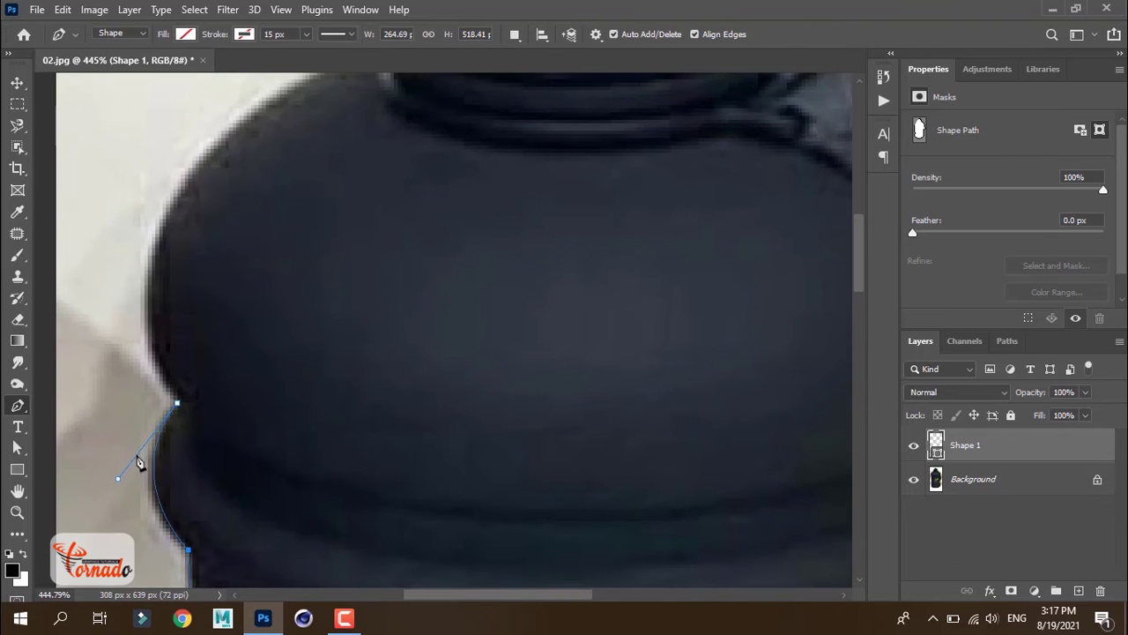
left_click_drag(118, 481, 114, 489)
left_click(176, 402, "alt")
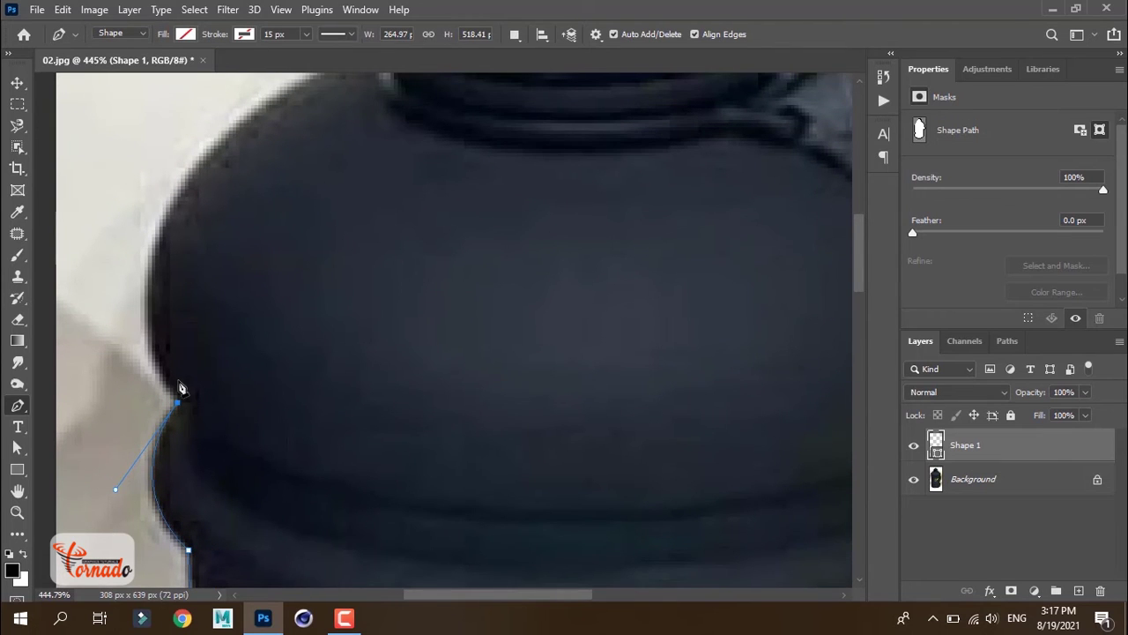
left_click_drag(199, 319, 204, 408)
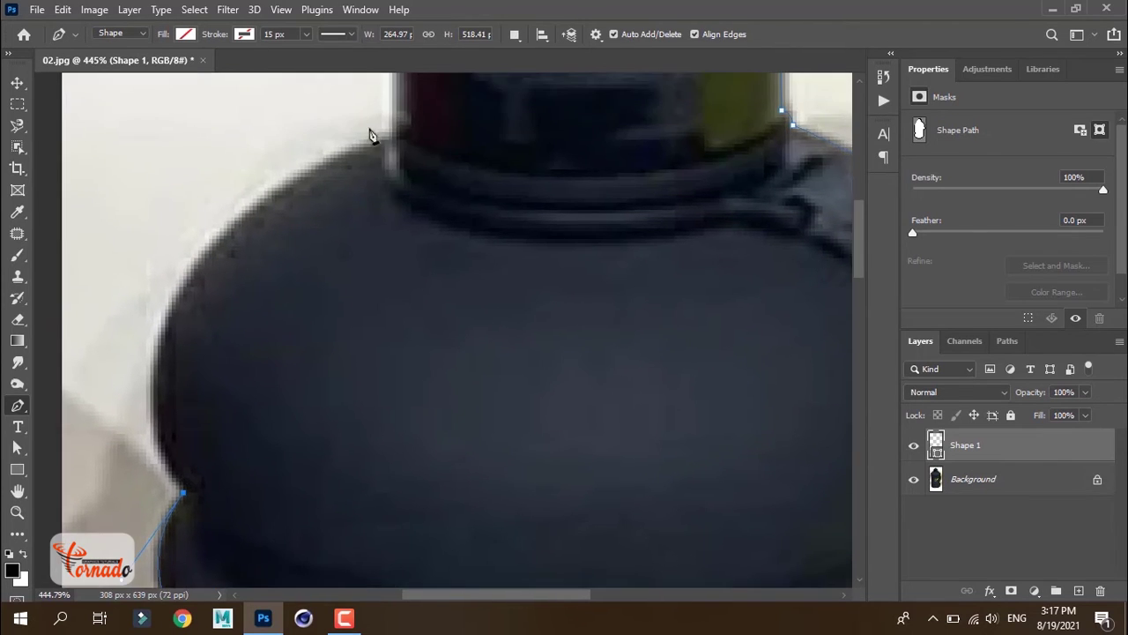
left_click_drag(391, 143, 429, 118)
left_click_drag(232, 285, 141, 375)
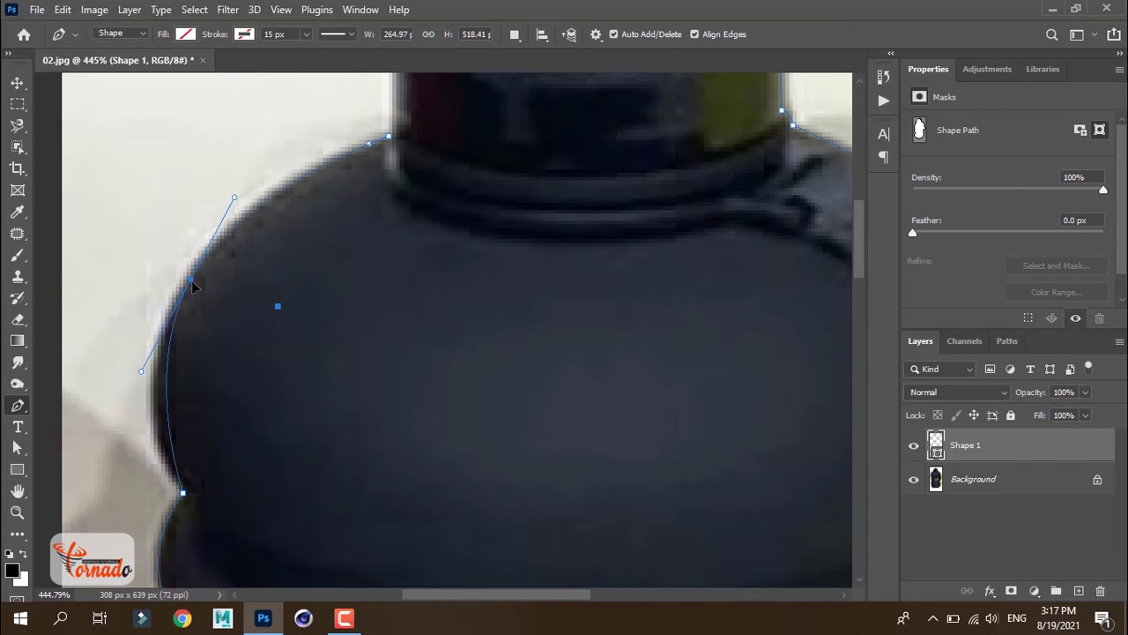
Centre the view on the cap and close the outline path with Ctrl+Enter.
left_click_drag(412, 127, 272, 425)
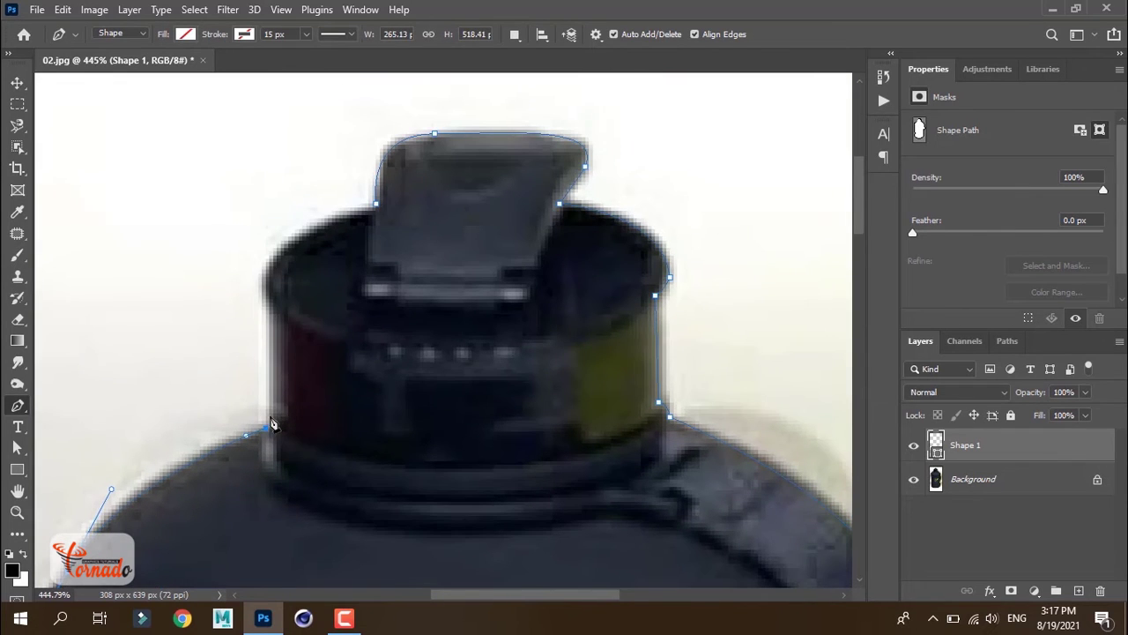
scroll(267, 467, "down", 2)
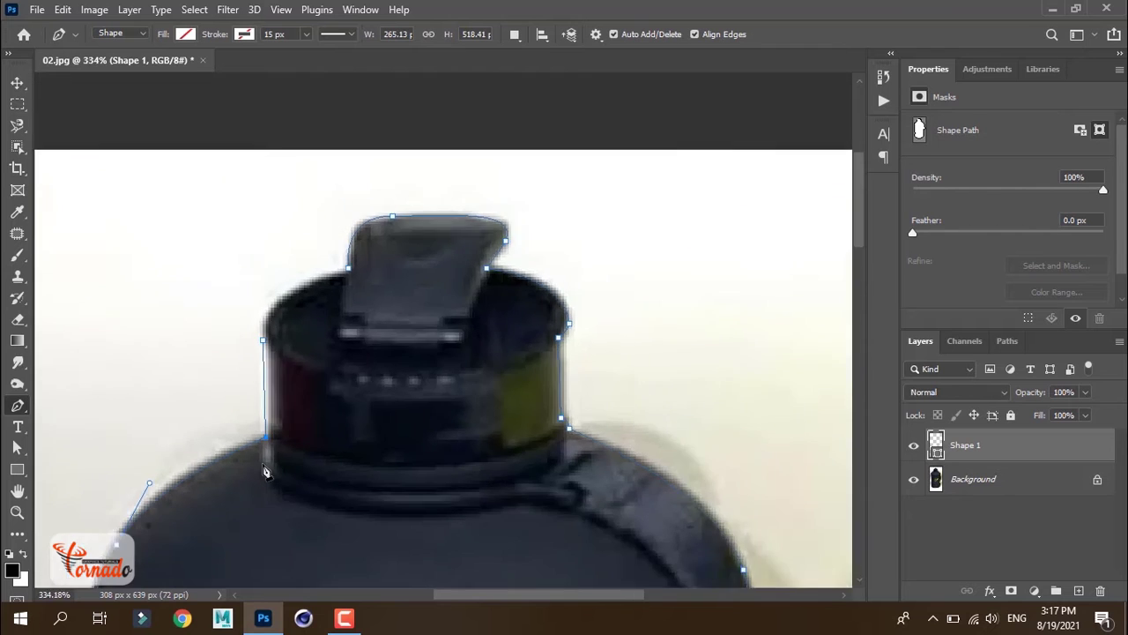
scroll(267, 467, "down", 2)
scroll(258, 366, "up", 1)
scroll(258, 366, "up", 2)
scroll(259, 366, "up", 1)
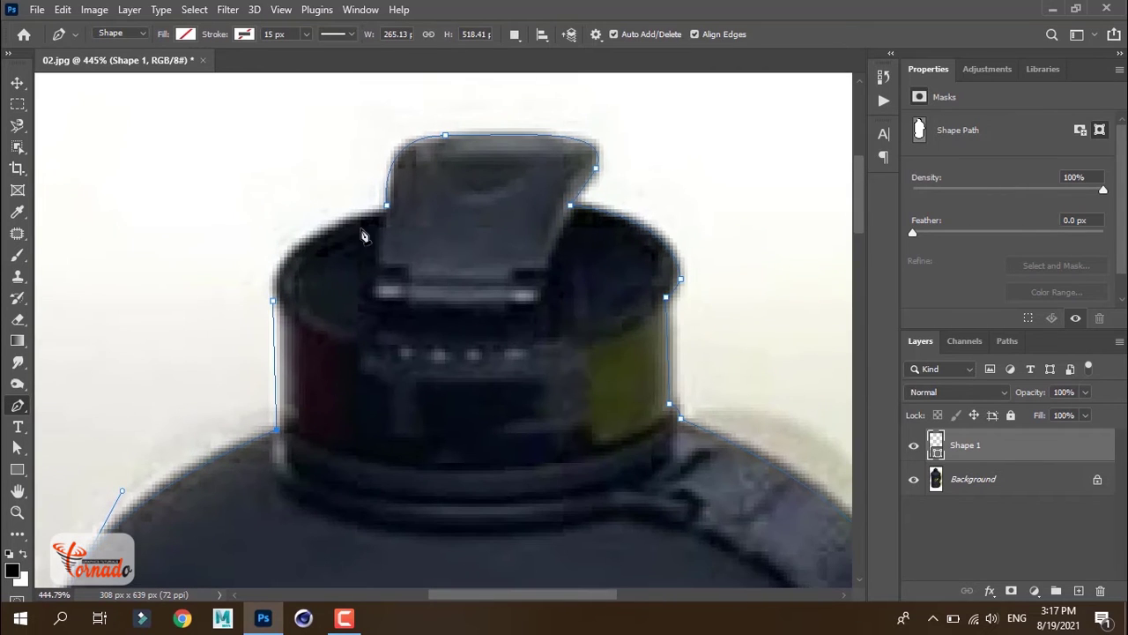
key("ctrl+Return")
scroll(360, 327, "down", 3)
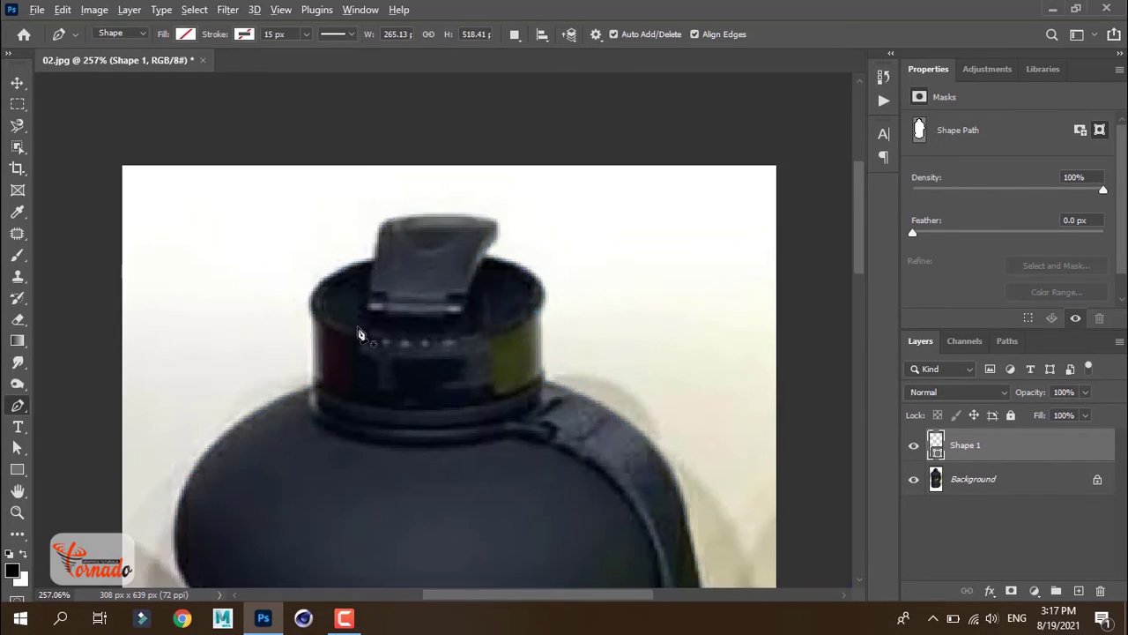
scroll(349, 357, "down", 2)
scroll(565, 265, "up", 2)
scroll(566, 265, "up", 3)
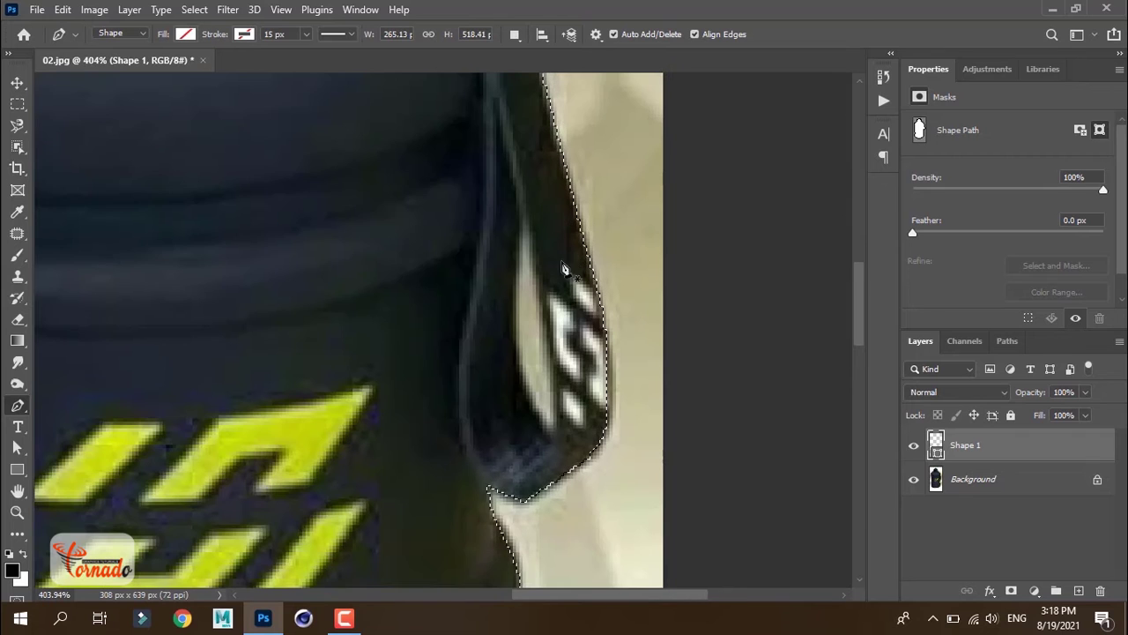
Zoom in on the strap while switching between the Delete and Add Anchor Point tools.
right_click(19, 408)
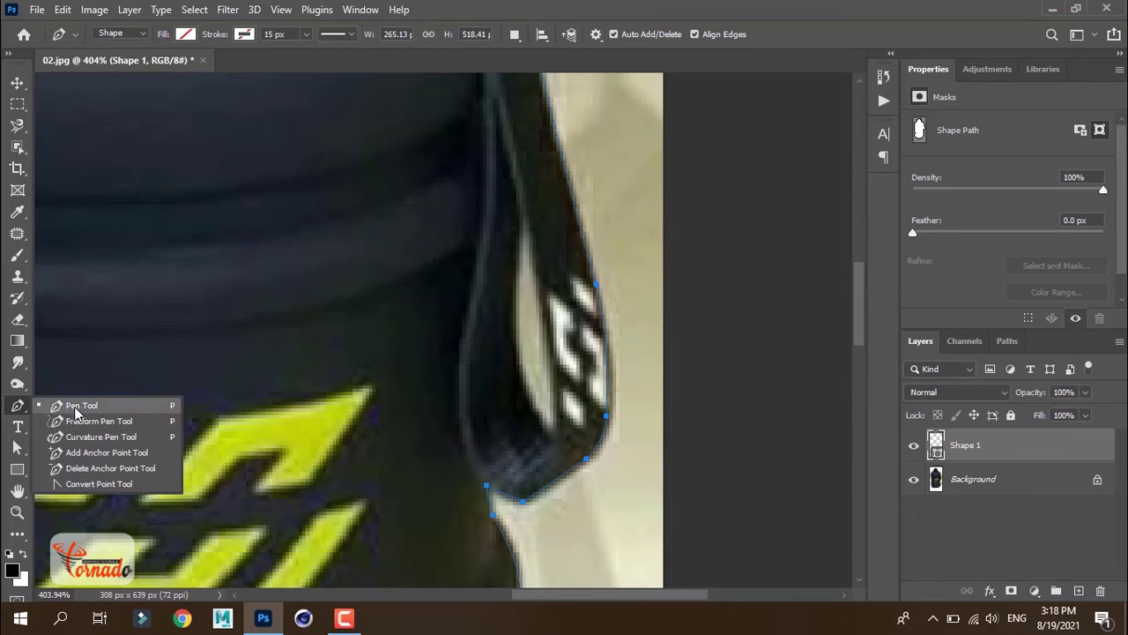
left_click(79, 408)
left_click(515, 34)
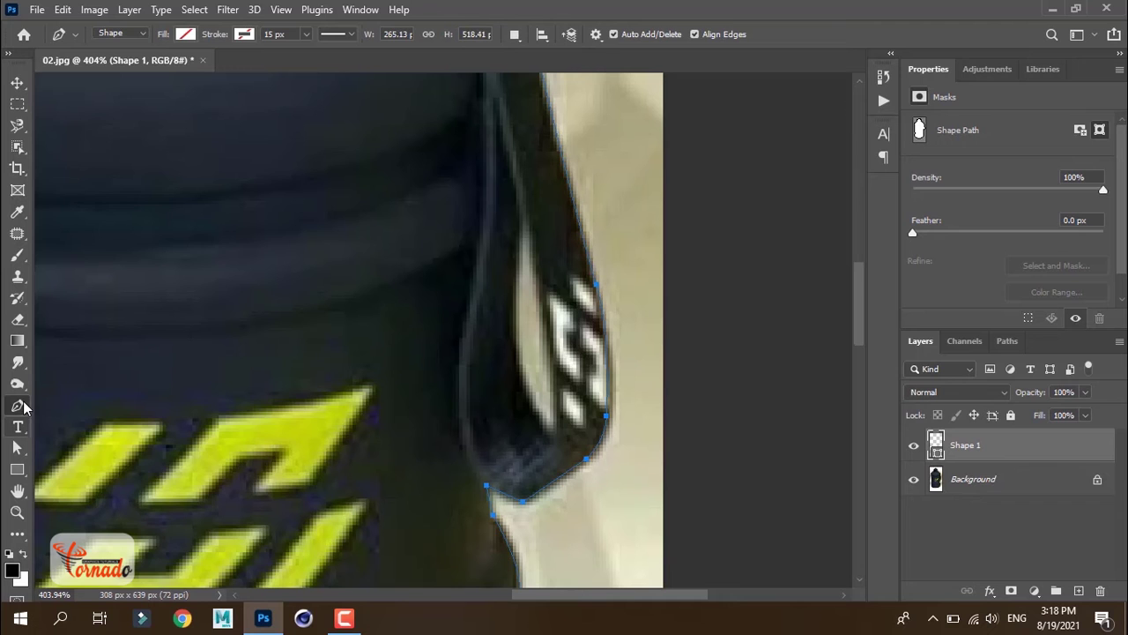
right_click(18, 405)
left_click(88, 467)
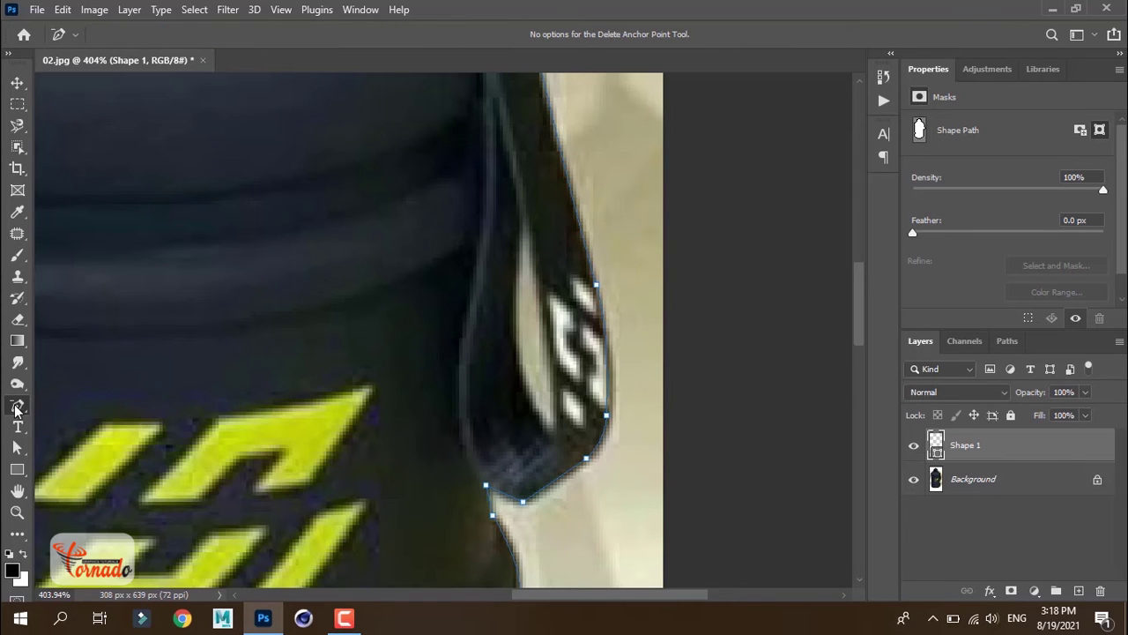
scroll(444, 269, "down", 3)
scroll(570, 395, "down", 3)
scroll(486, 335, "down", 3)
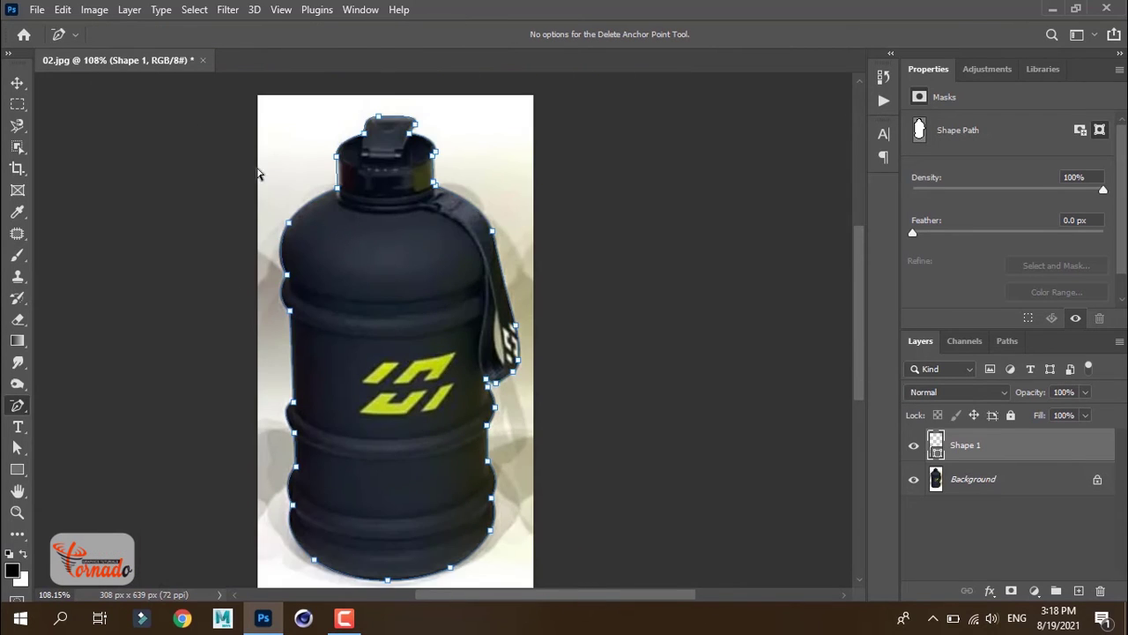
left_click(80, 452)
scroll(476, 330, "up", 3)
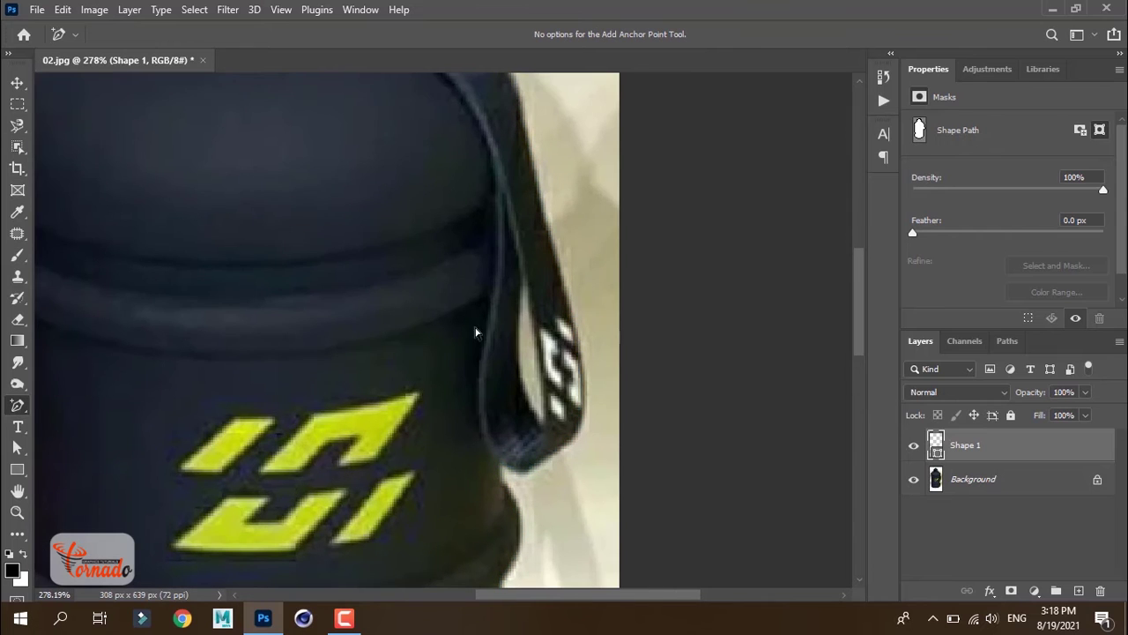
scroll(484, 344, "up", 1)
With the standard Pen, bend the cap's top-left curve and nudge its corner anchor down.
key("p")
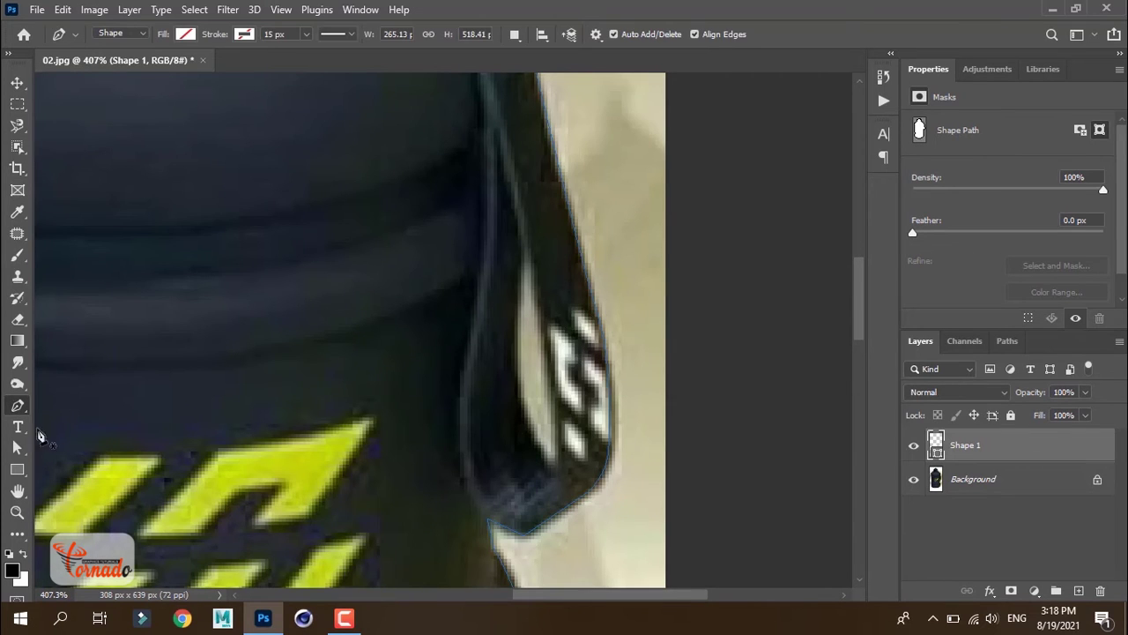
right_click(18, 406)
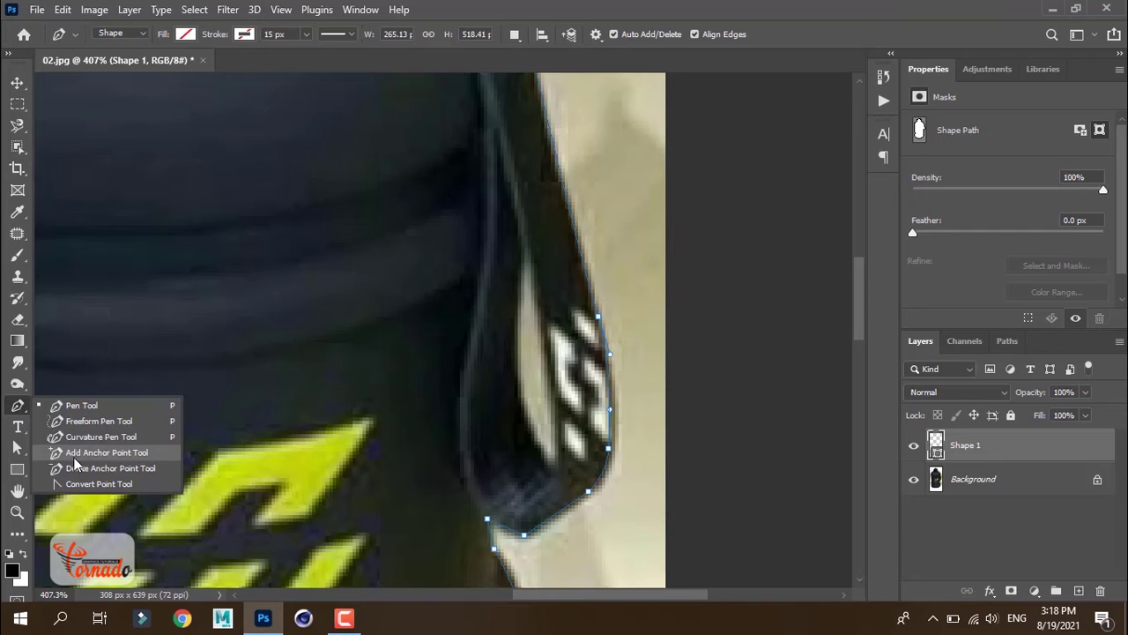
left_click(80, 472)
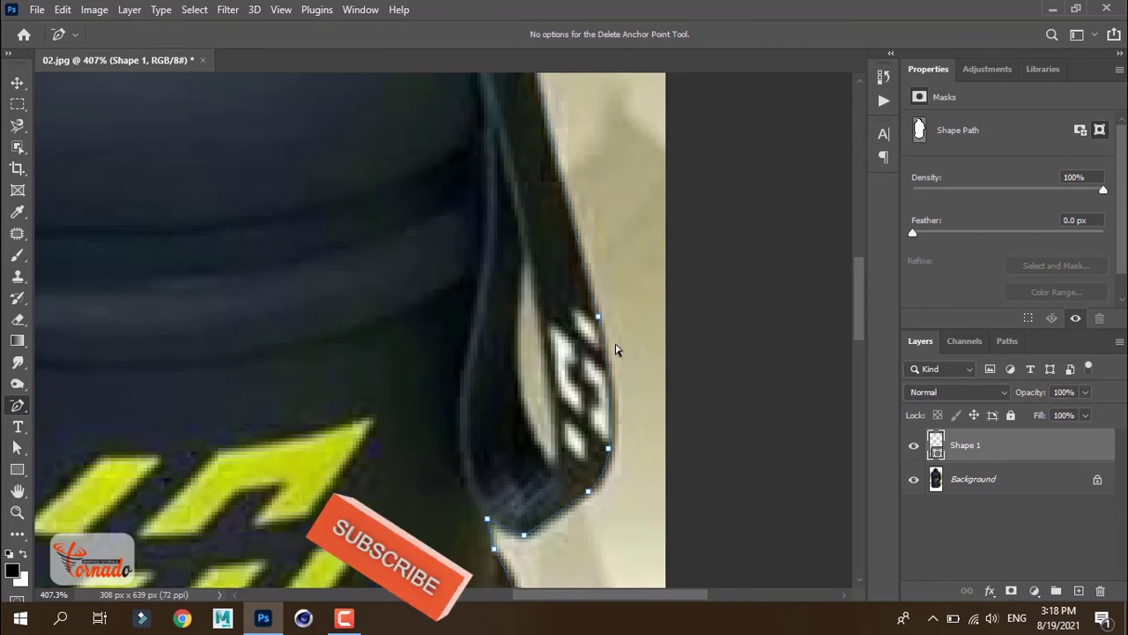
right_click(18, 406)
left_click(80, 410)
key("ctrl+0")
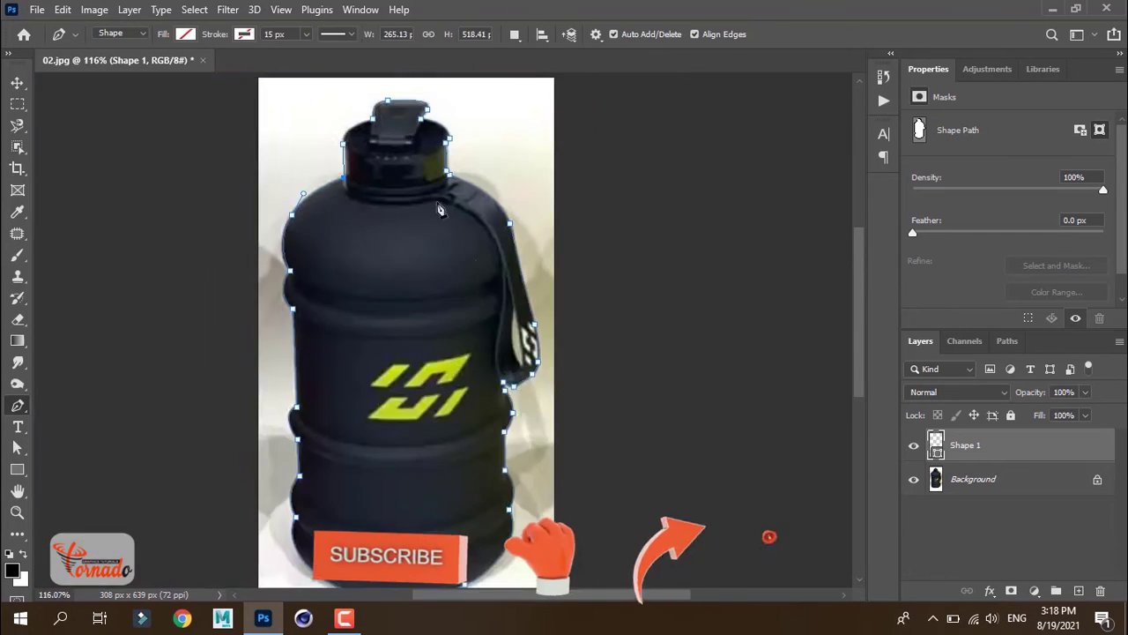
scroll(457, 119, "up", 5)
scroll(457, 119, "up", 3)
scroll(457, 119, "up", 1)
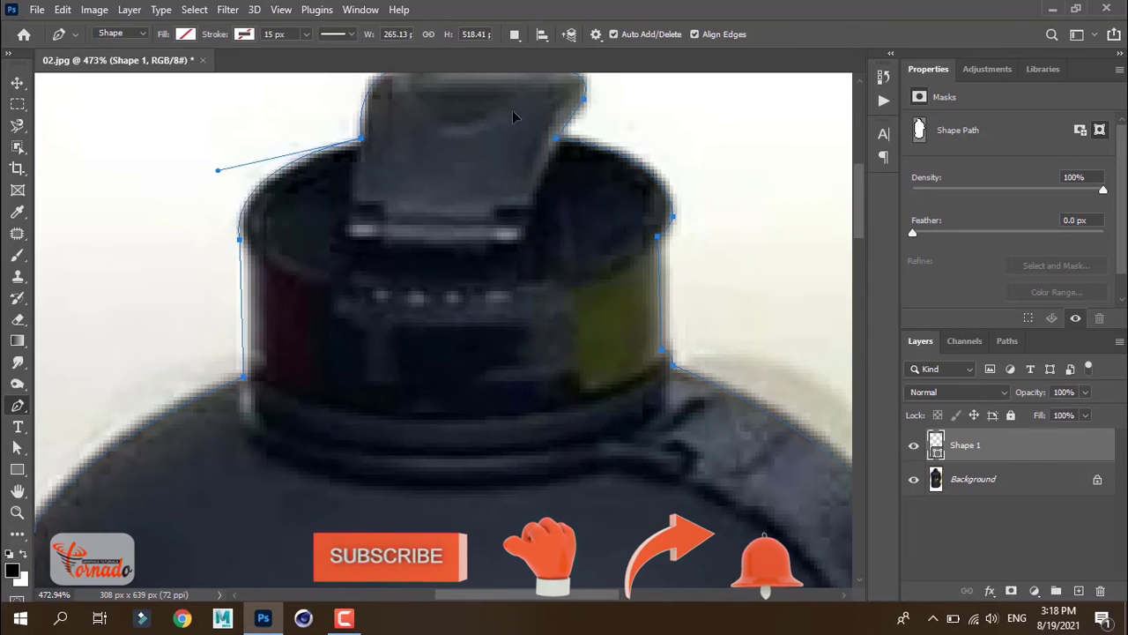
left_click_drag(457, 119, 500, 105)
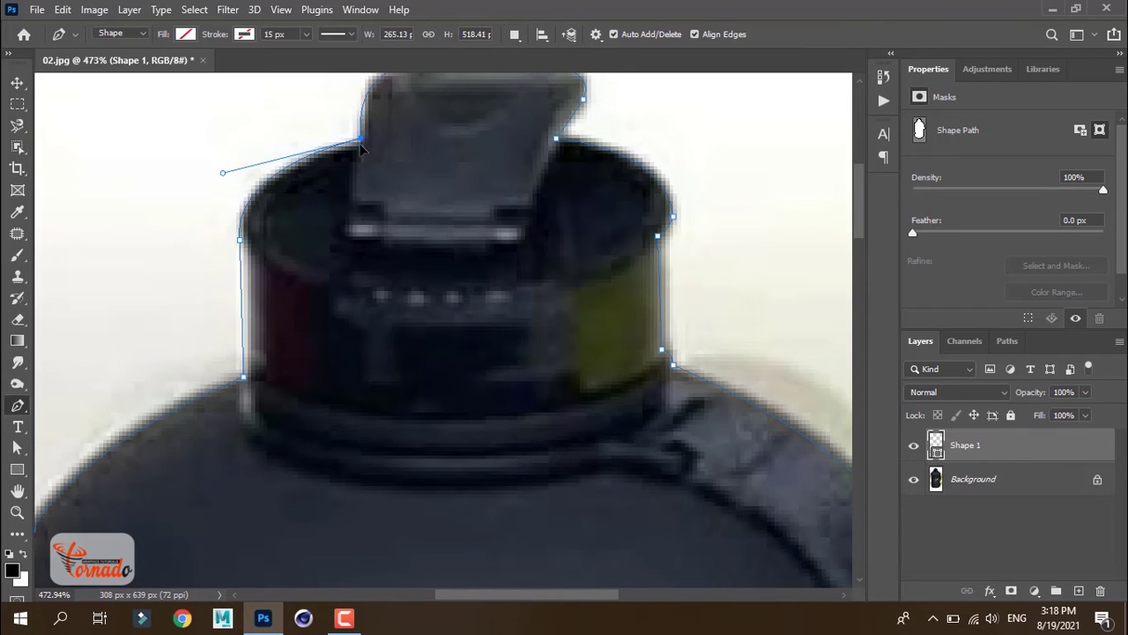
left_click_drag(361, 139, 360, 142)
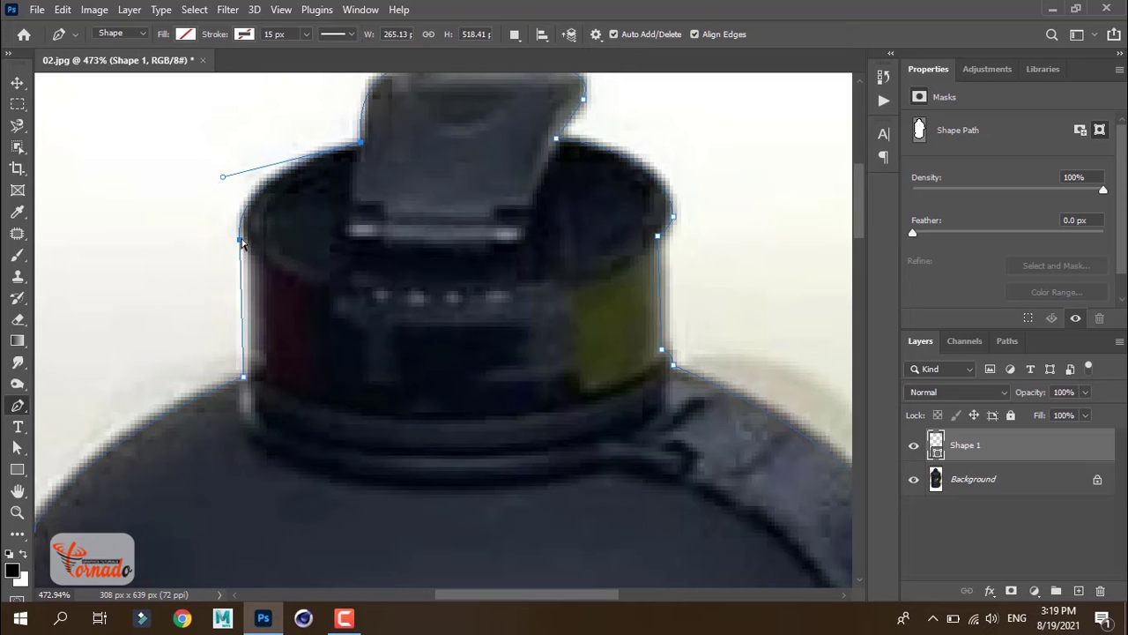
Try straightening the cap's top-left corner, undo it, and return to the Move tool.
scroll(244, 244, "down", 5)
scroll(335, 352, "down", 5)
right_click(18, 405)
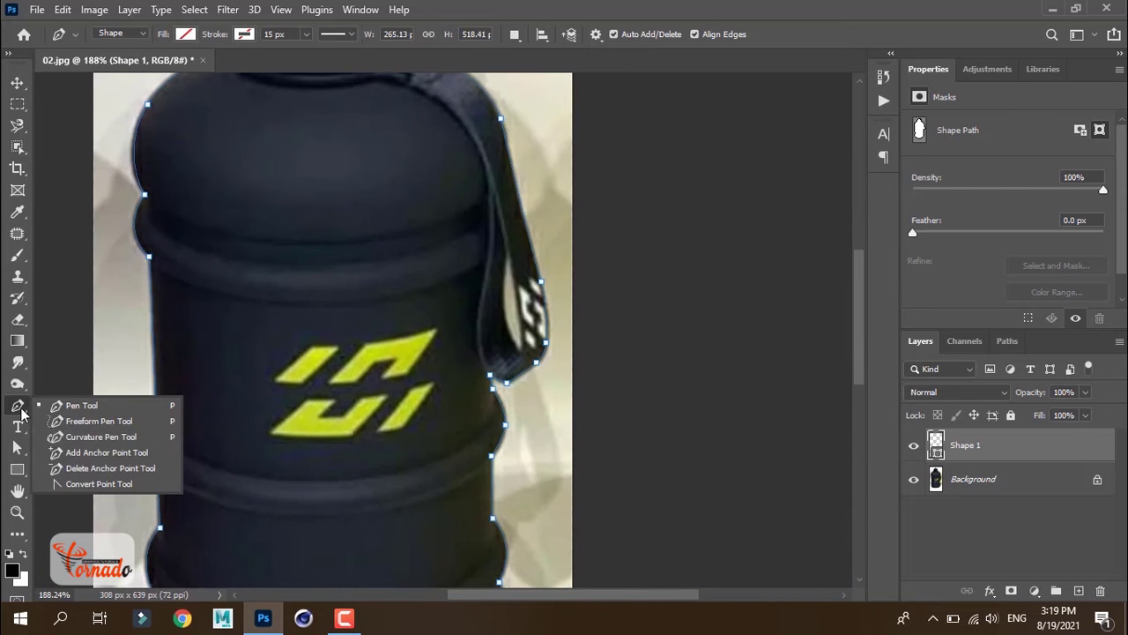
left_click(111, 468)
scroll(574, 252, "up", 3)
scroll(415, 282, "down", 4)
scroll(428, 150, "up", 3)
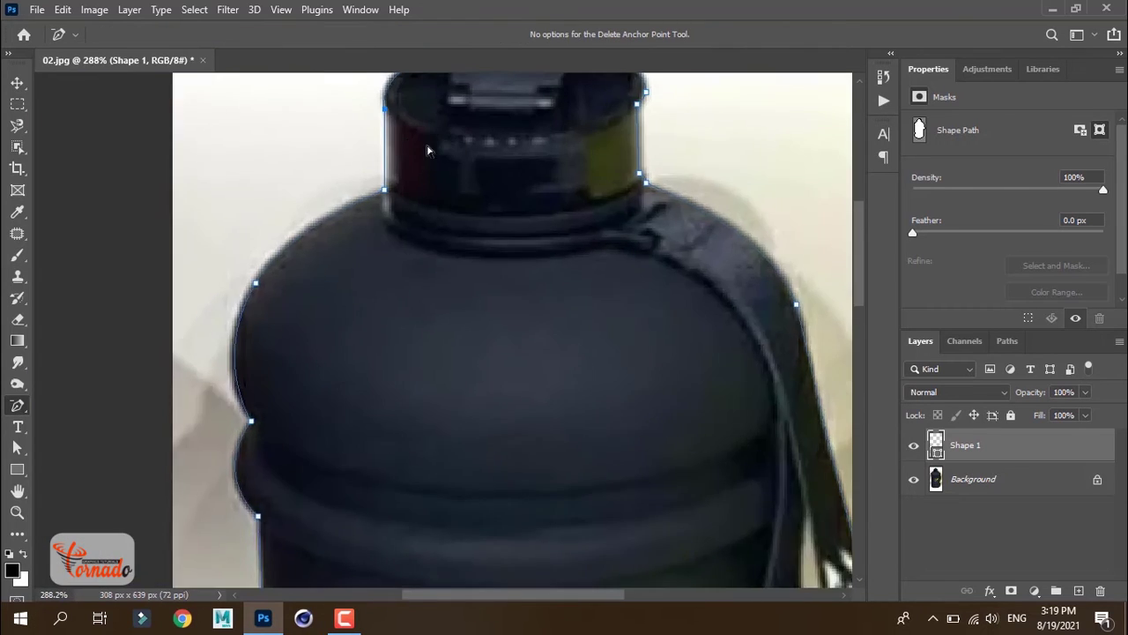
scroll(428, 150, "up", 2)
left_click_drag(339, 335, 277, 297)
key("ctrl+z")
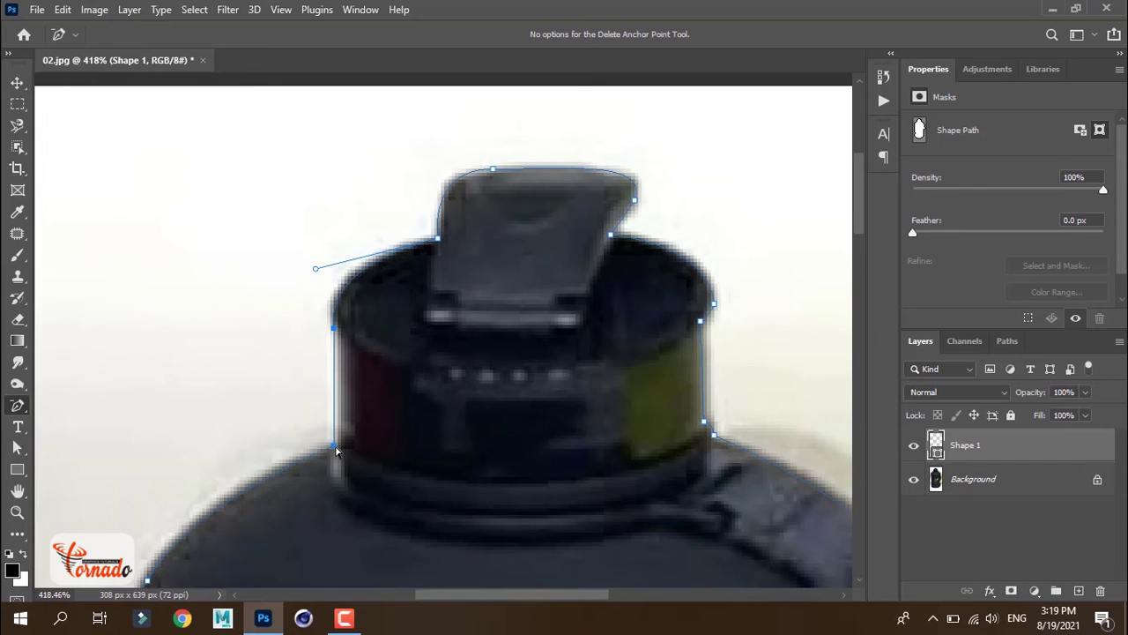
left_click_drag(16, 411, 83, 453)
scroll(340, 318, "down", 3)
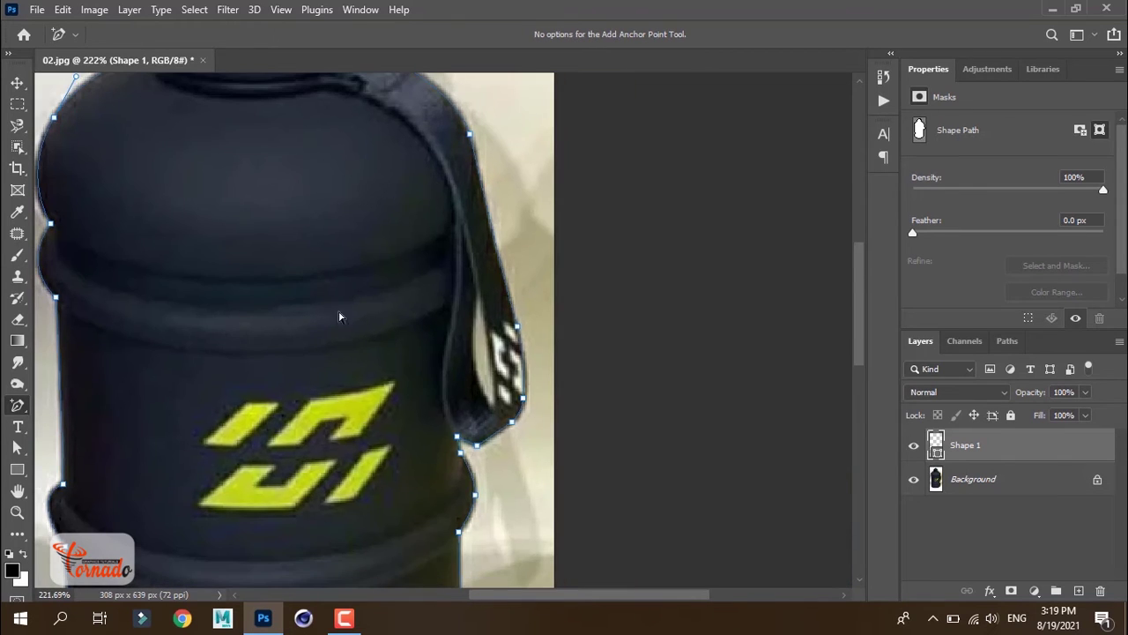
scroll(471, 313, "down", 2)
scroll(471, 313, "down", 1)
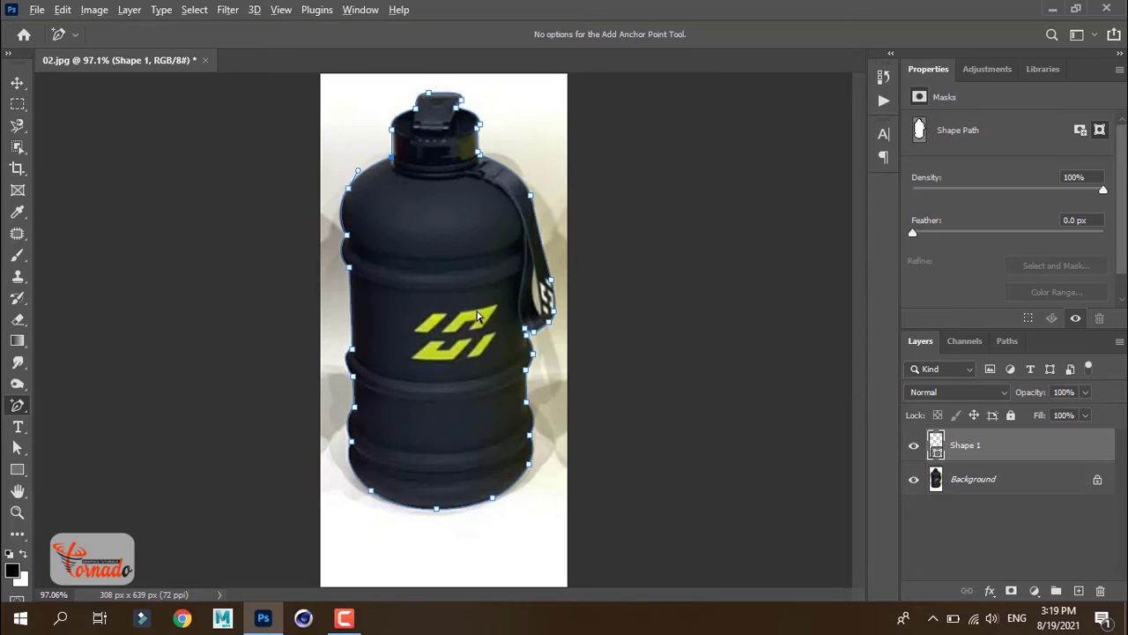
left_click(17, 83)
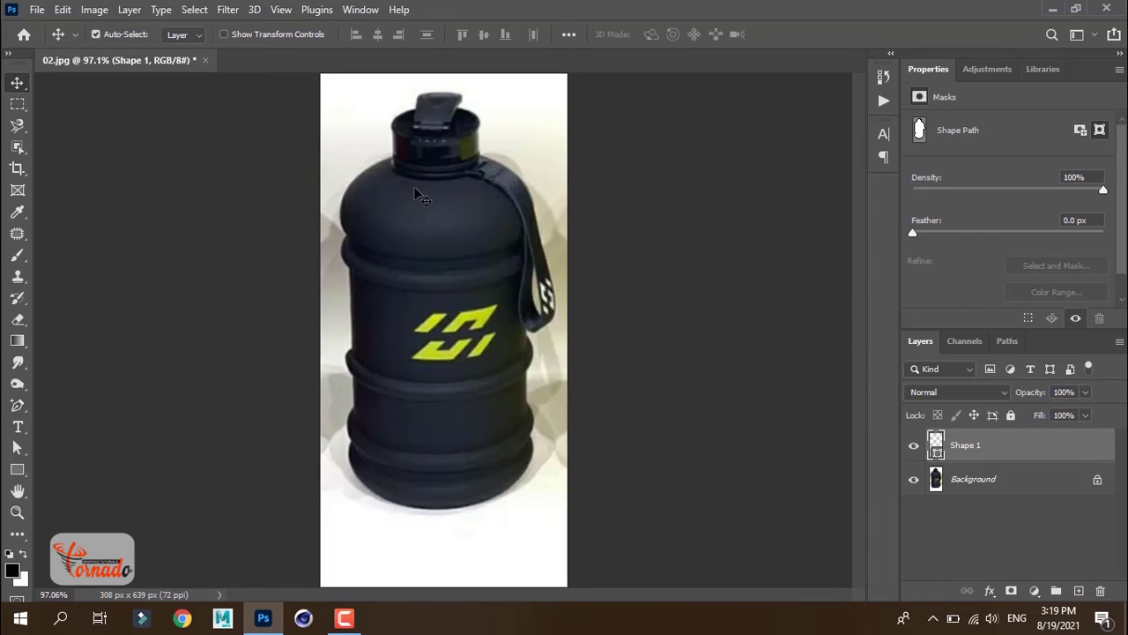
Fill the Shape 1 bottle shape with black.
key("u")
left_click(181, 34)
left_click(136, 71)
left_click(16, 83)
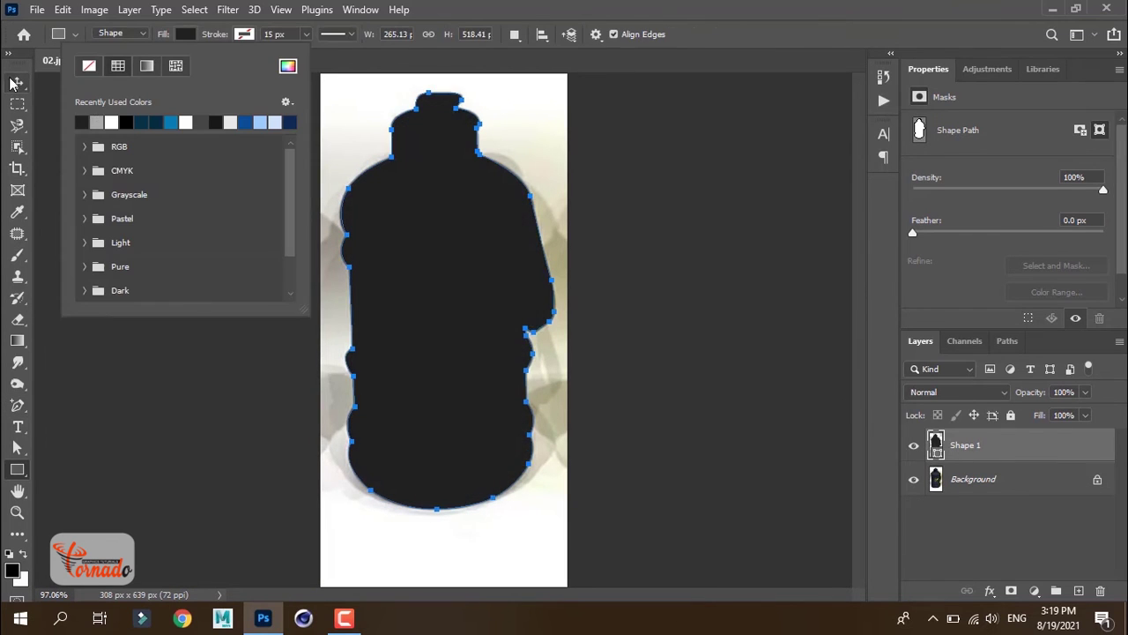
Unlock the background as Layer 0, clip it to Shape 1, and add a white-filled layer.
double_click(974, 476)
left_click(710, 180)
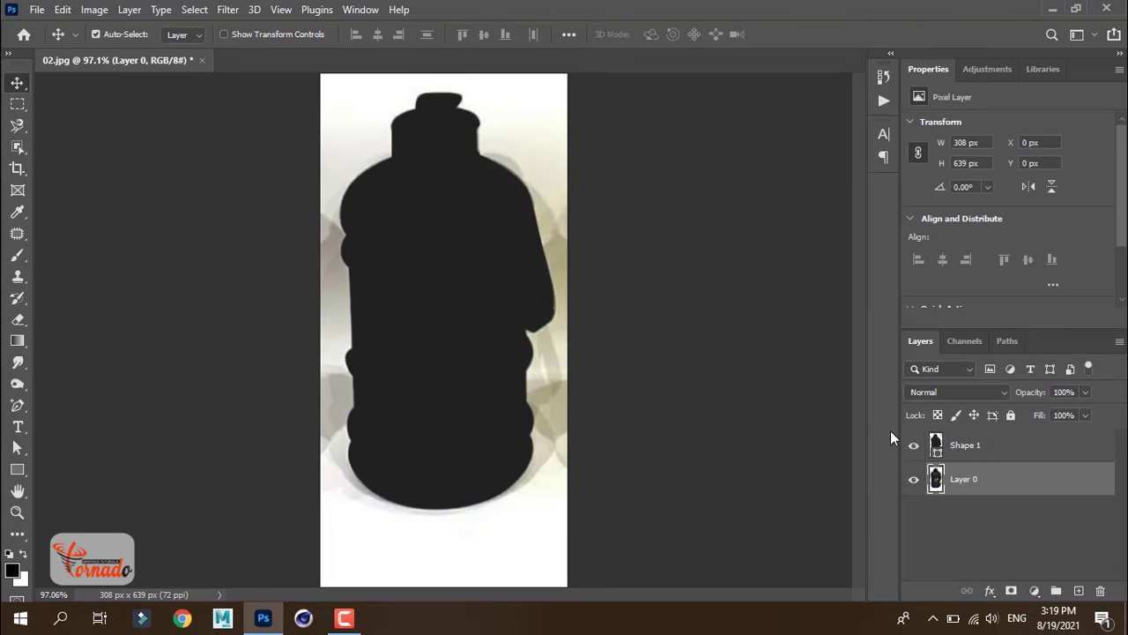
mouse_move(975, 487)
left_mouse_down()
mouse_move(979, 460)
mouse_move(997, 521)
left_mouse_up()
left_click(962, 461, "alt")
left_click(1079, 590)
key("ctrl+BackSpace")
Save the document as 02.psd.
key("ctrl+shift+s")
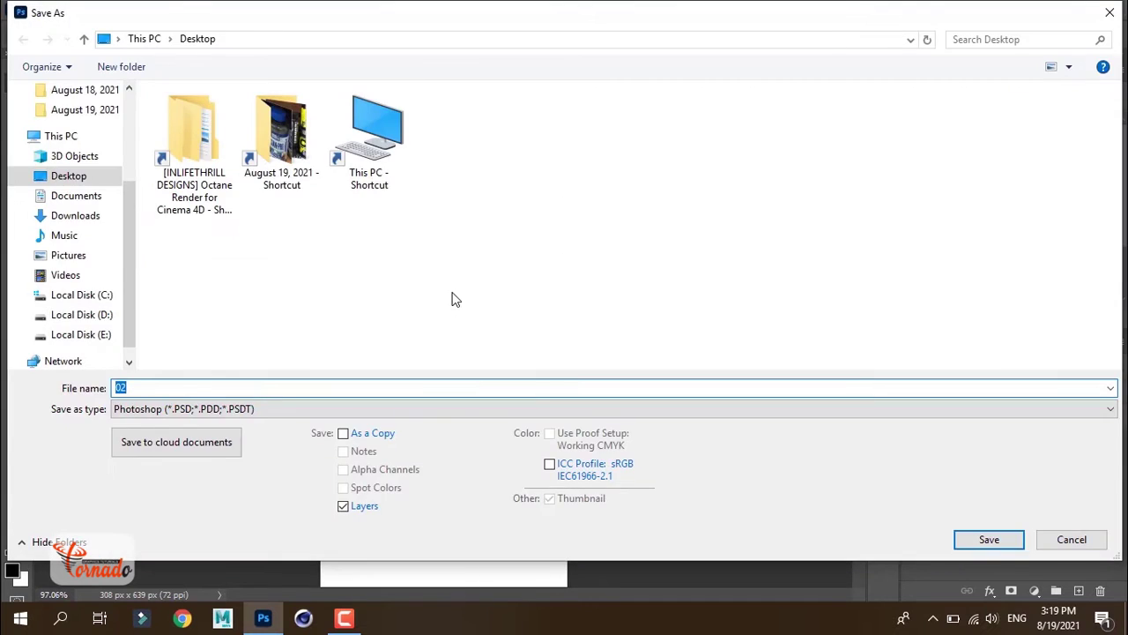
key("Return")
scroll(565, 262, "up", 5)
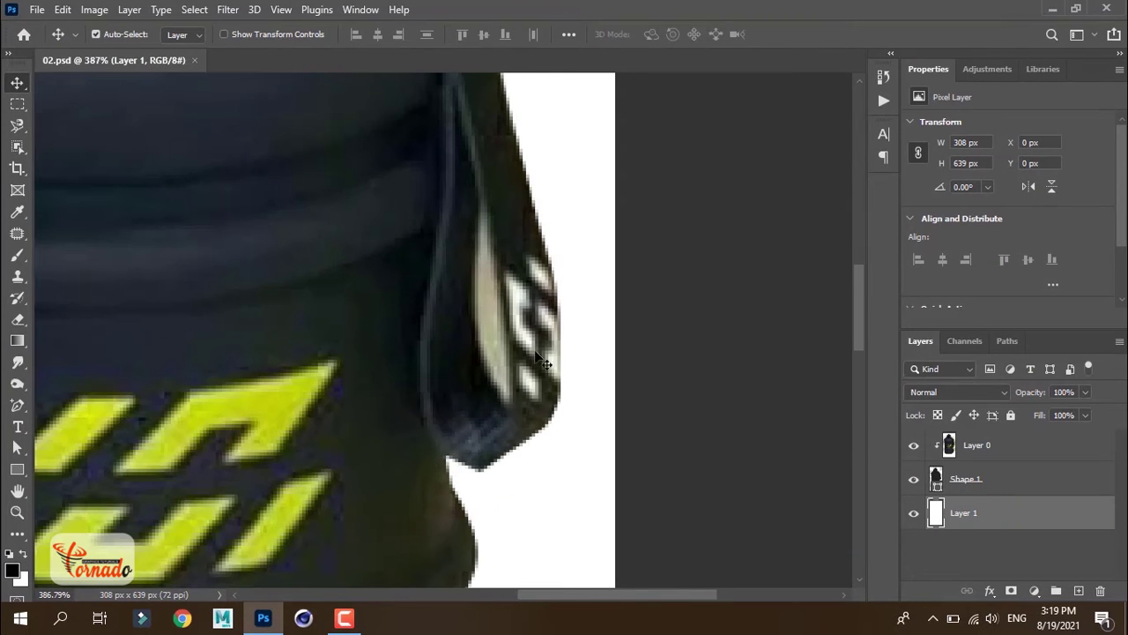
Duplicate Shape 1, clip the photo to the copy, and merge them into one cutout layer.
left_click(993, 459)
left_click(965, 483)
key("ctrl+j")
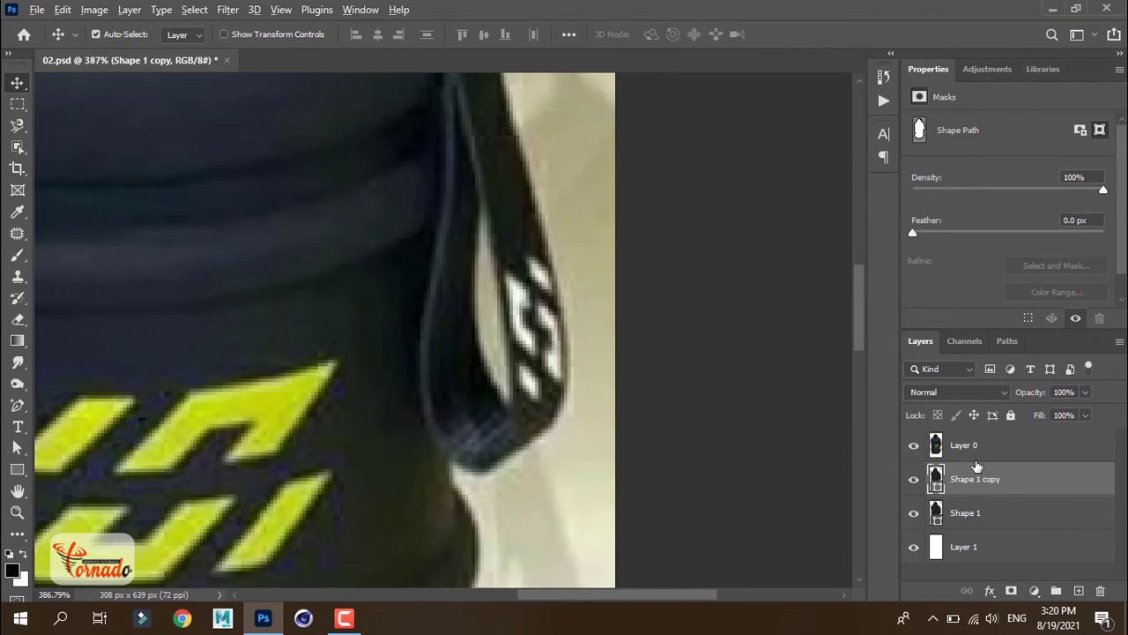
left_click(977, 466, "alt")
key("ctrl+e")
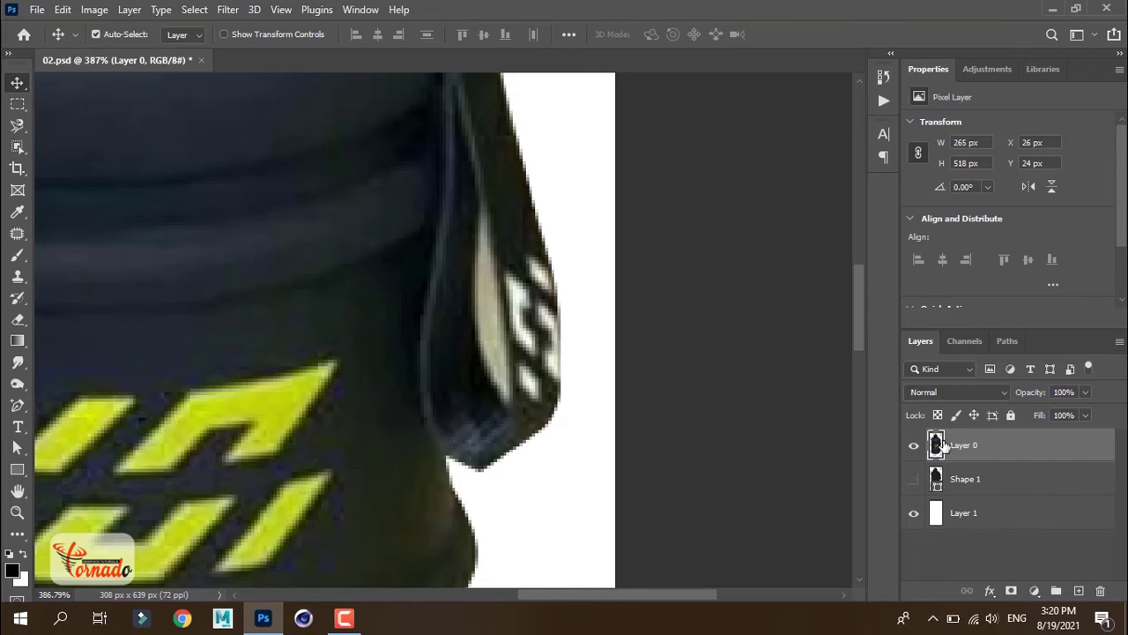
scroll(500, 269, "up", 3)
Trace a new Shape 2 outline around the gap inside the strap loop.
key("p")
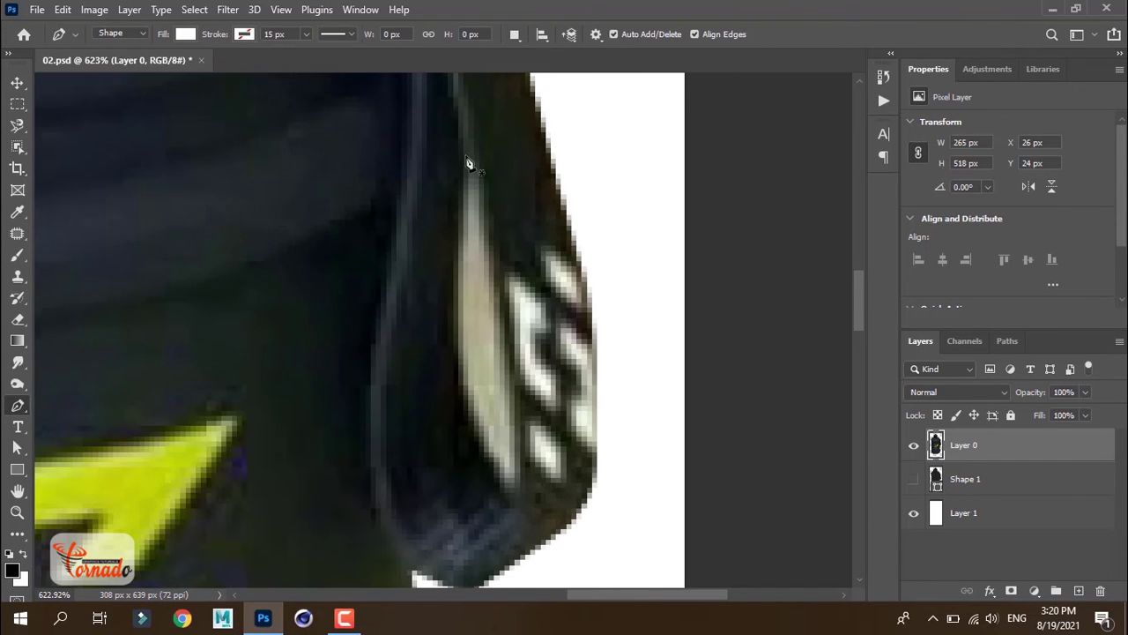
left_click(468, 123)
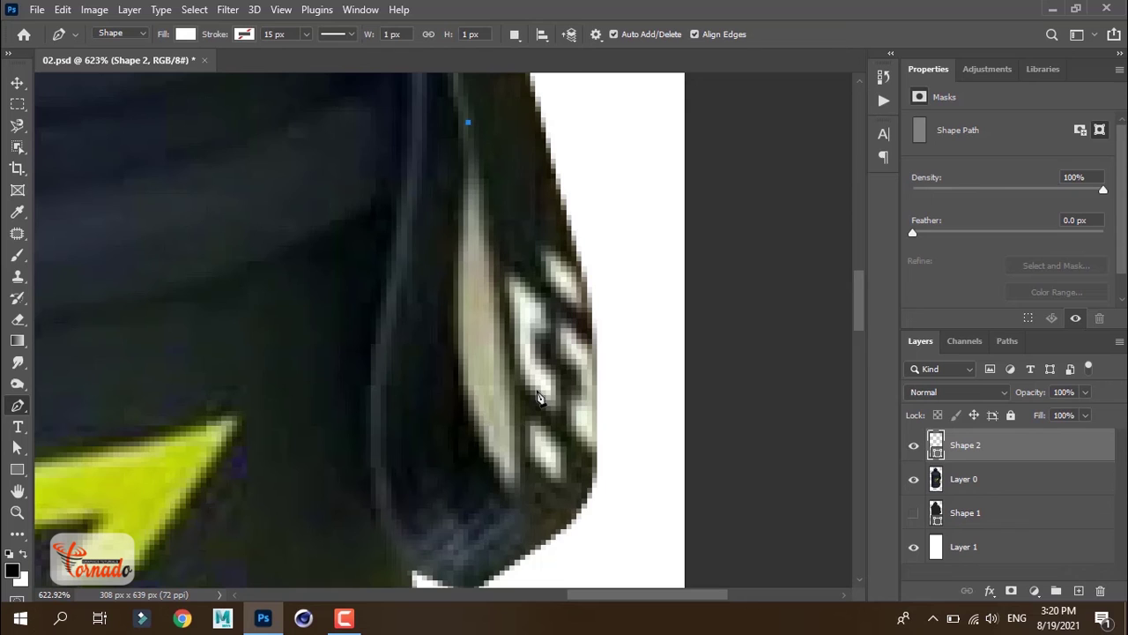
left_click(519, 483)
left_click(516, 505)
left_click_drag(478, 436, 466, 408)
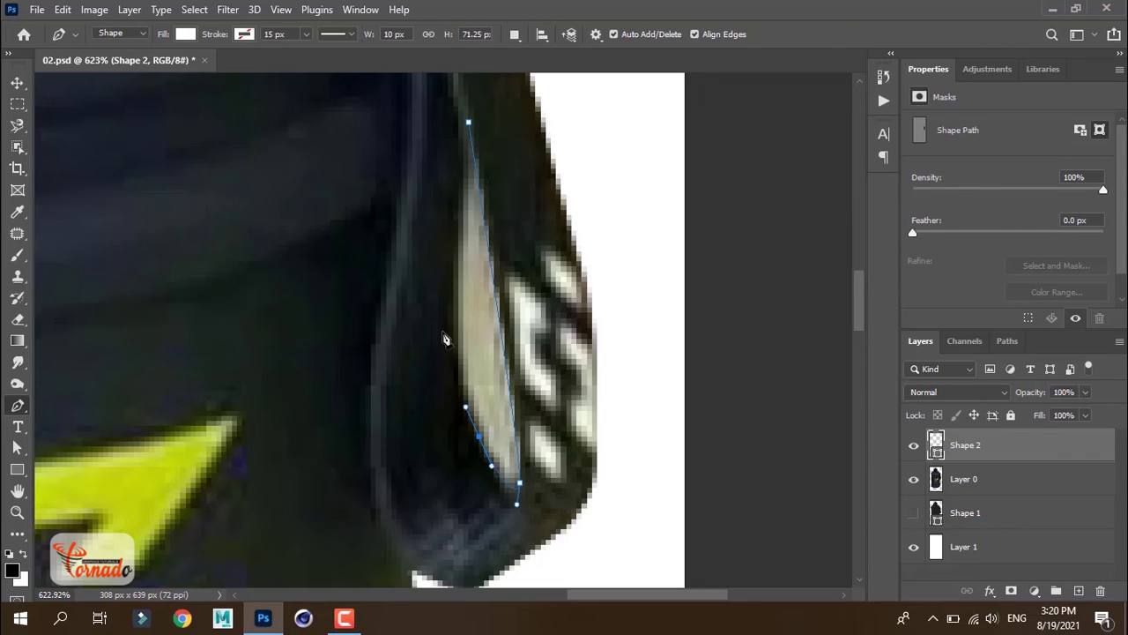
left_click(468, 122)
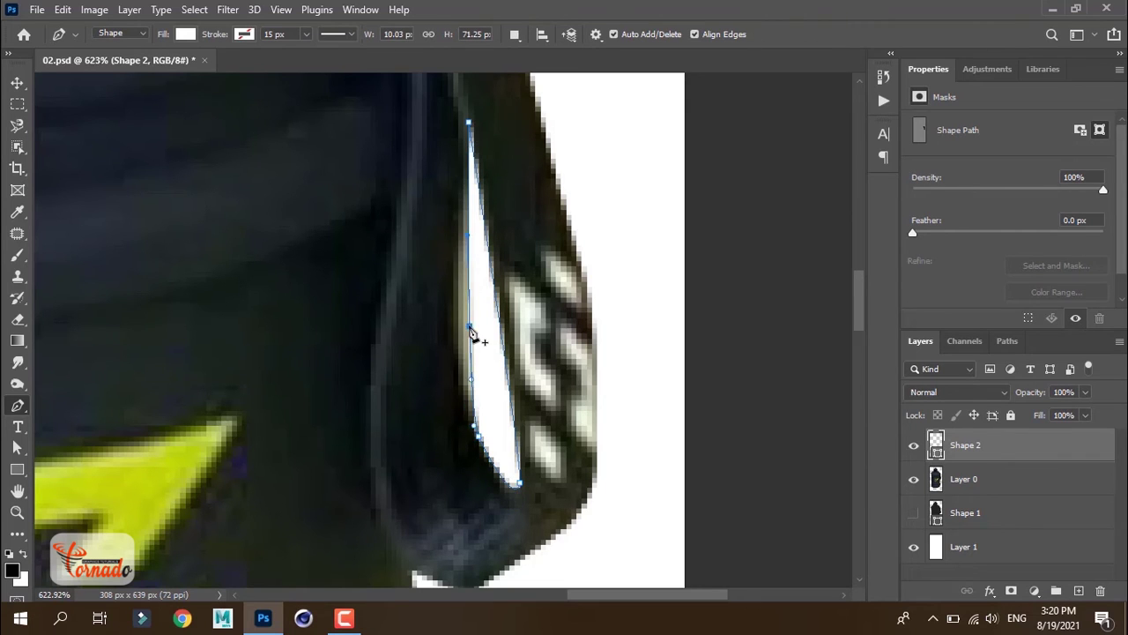
scroll(493, 388, "down", 3)
Load Shape 2 as a selection, select Layer 0, and hide the Shape 2 layer.
key("ctrl+Return")
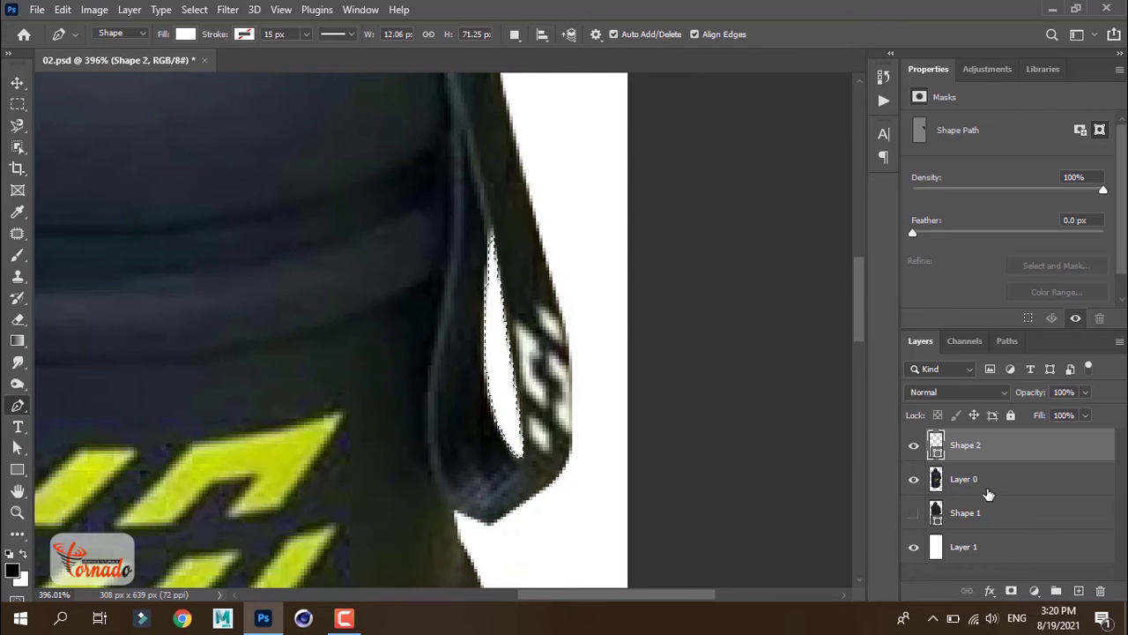
left_click(988, 487)
left_click(914, 445)
scroll(699, 438, "down", 3)
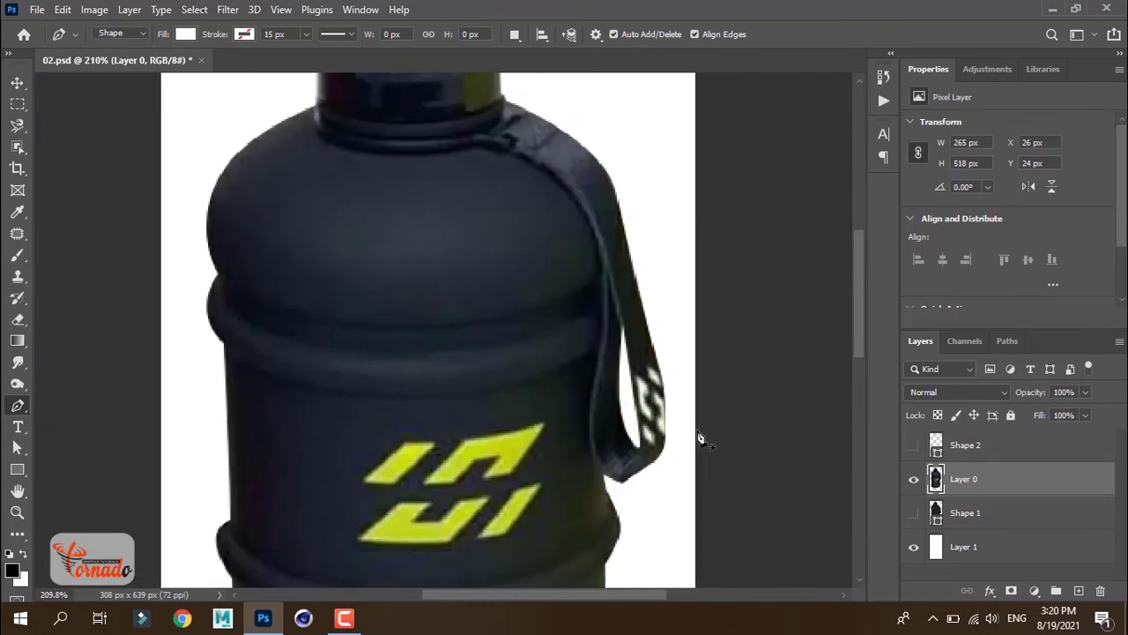
scroll(699, 438, "down", 3)
Convert Layer 0 to a smart object and open Filter > Camera Raw Filter on it.
key("v")
scroll(436, 326, "up", 2)
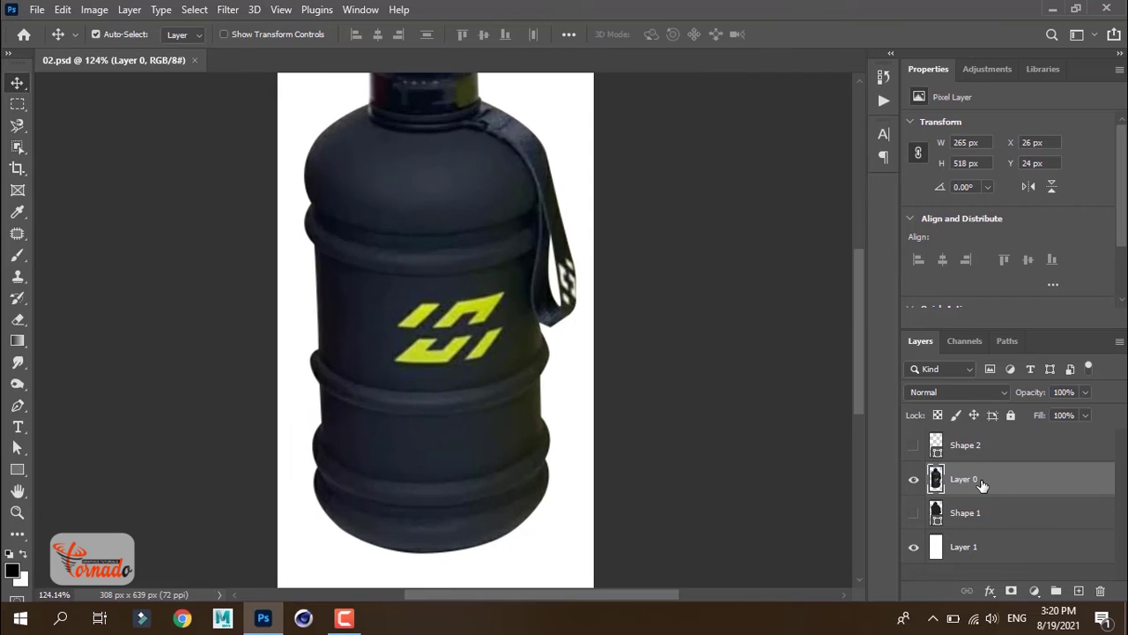
right_click(982, 484)
left_click(877, 231)
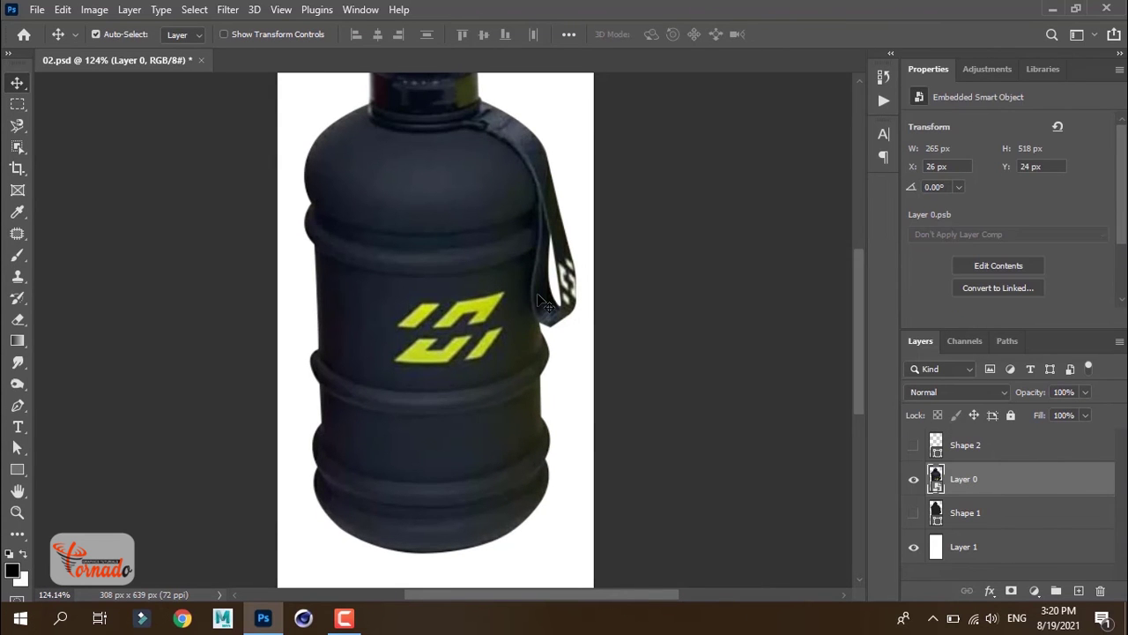
left_click(228, 10)
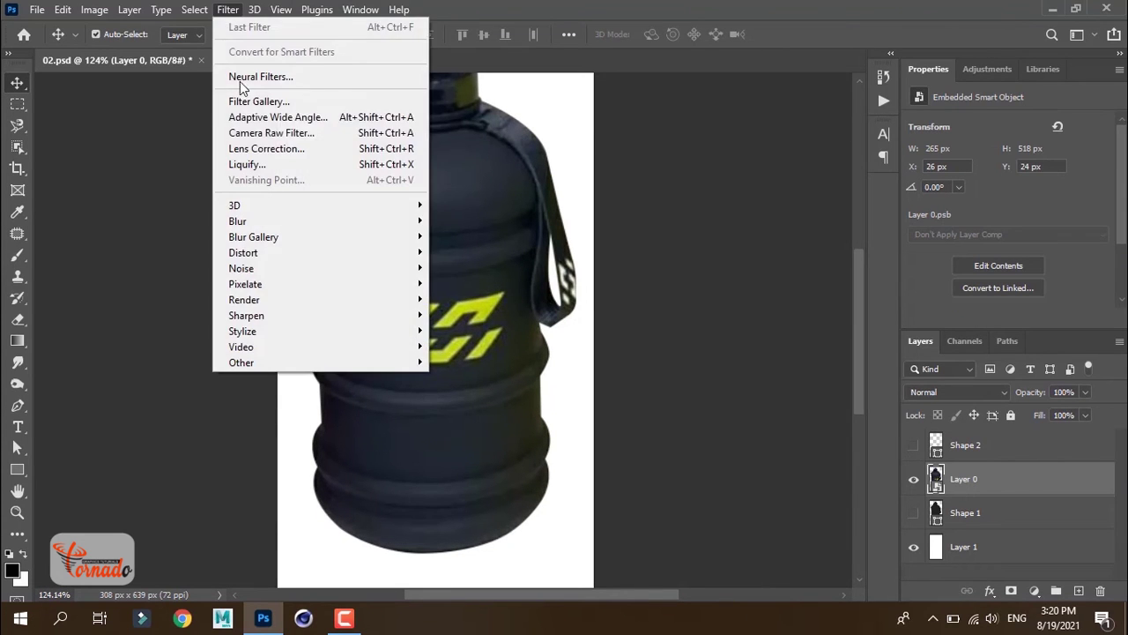
left_click(308, 137)
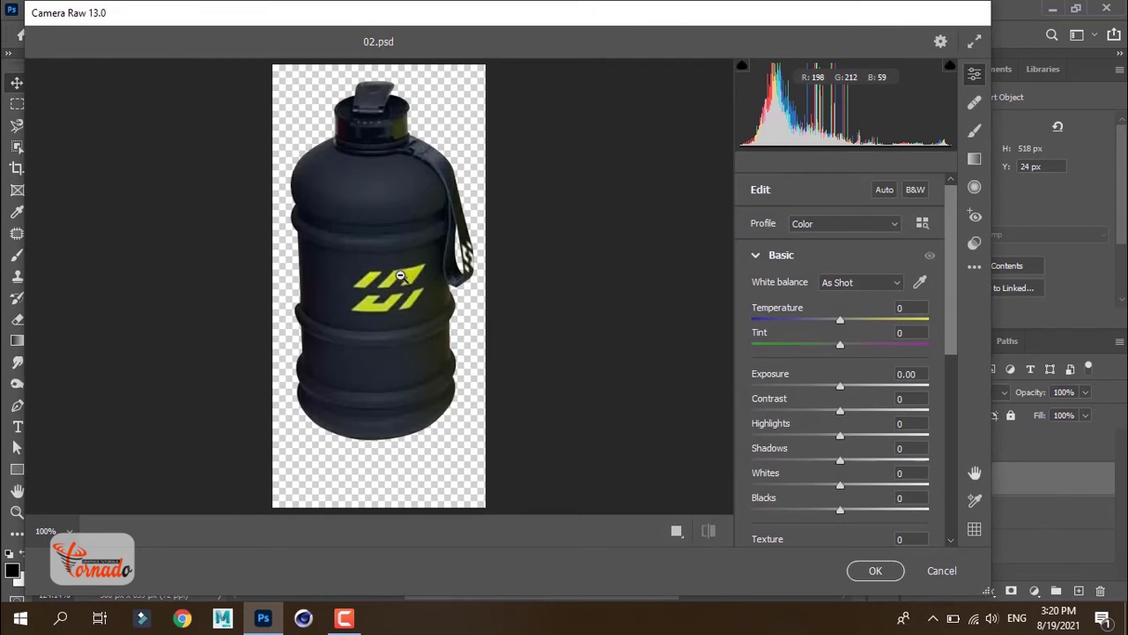
Expand the Detail panel and set Sharpening to 74.
scroll(400, 276, "up", 1)
scroll(401, 276, "up", 2)
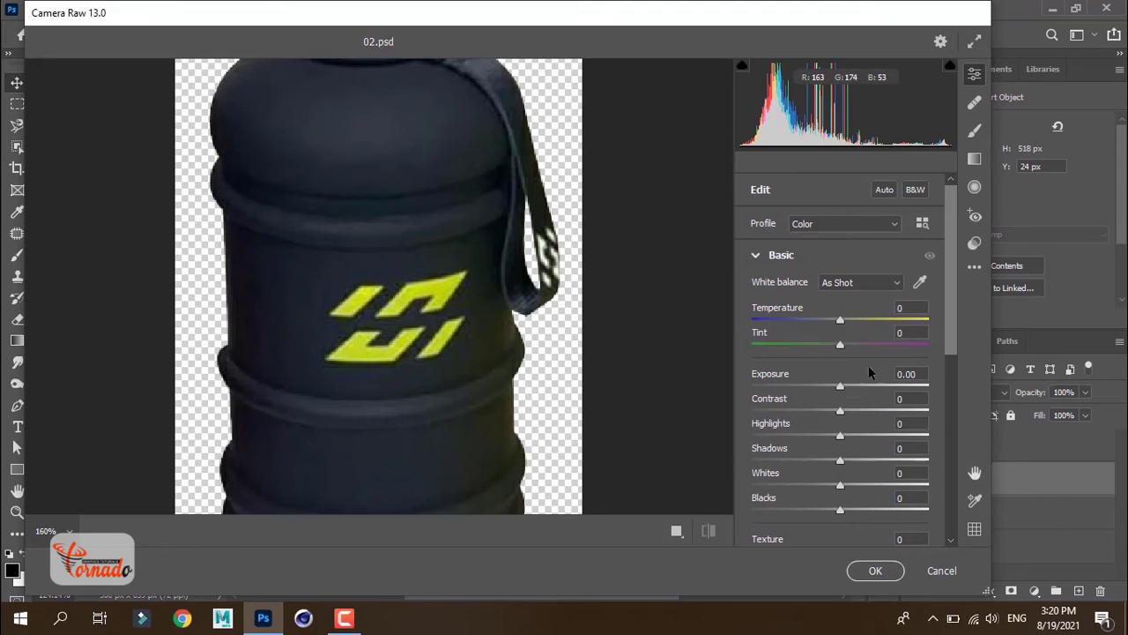
left_click_drag(953, 340, 954, 522)
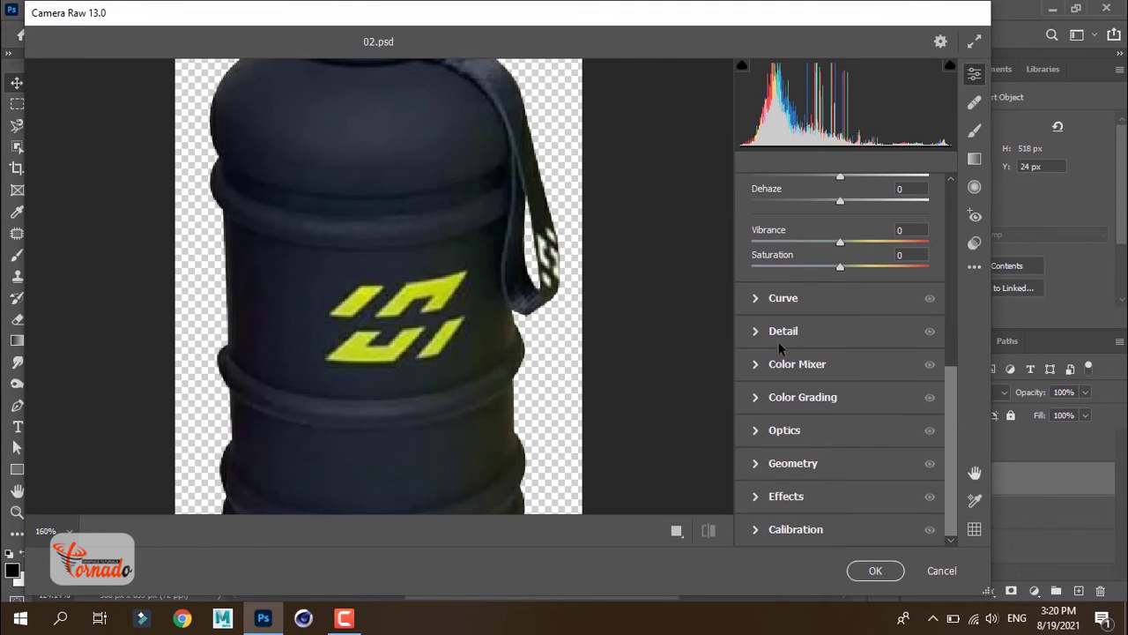
left_click(754, 333)
left_click_drag(752, 362, 855, 362)
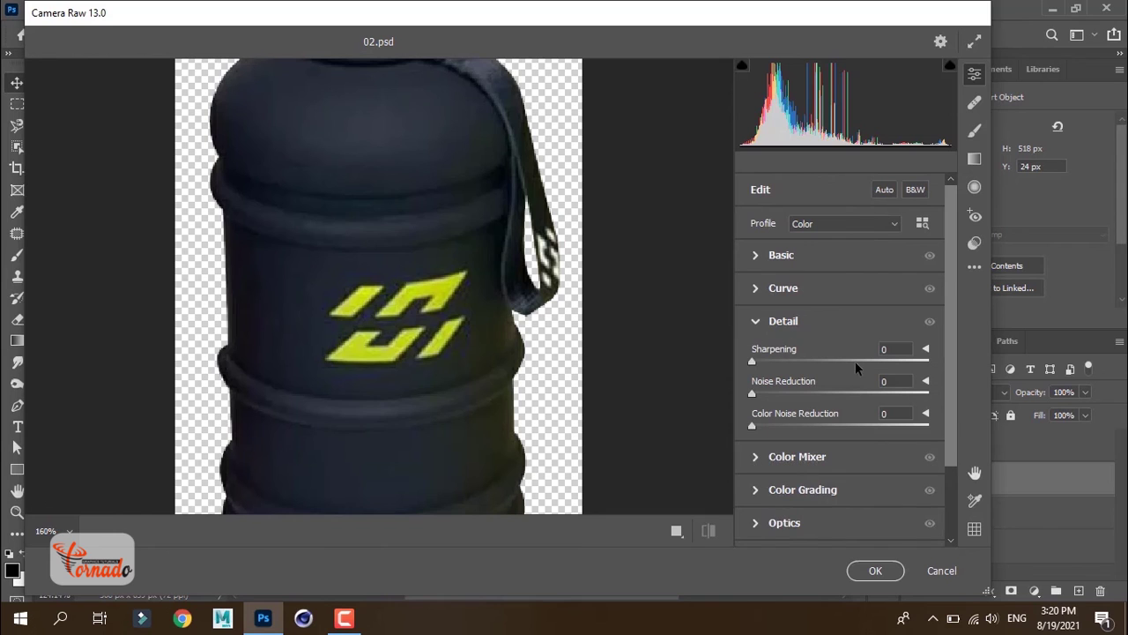
mouse_move(928, 361)
left_mouse_down()
mouse_move(676, 373)
mouse_move(835, 379)
left_mouse_up()
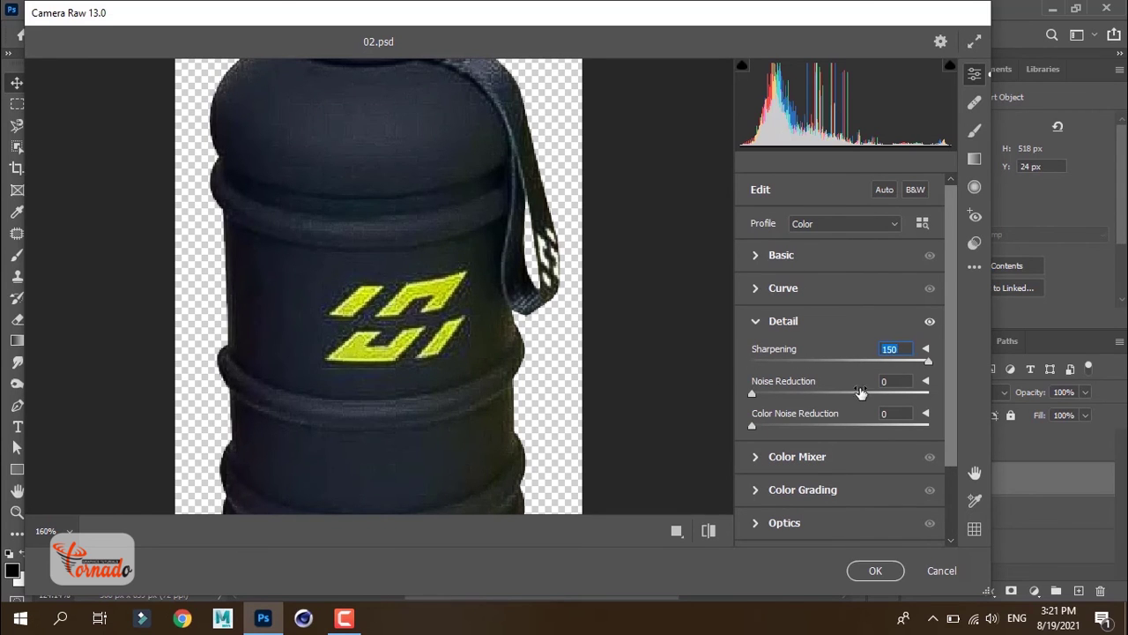
Raise Noise Reduction and Color Noise Reduction to 100, keeping Sharpening at 74.
left_click_drag(939, 395, 793, 402)
mouse_move(861, 365)
left_mouse_down()
mouse_move(700, 360)
mouse_move(902, 359)
mouse_move(824, 365)
left_mouse_up()
left_click_drag(834, 370, 838, 379)
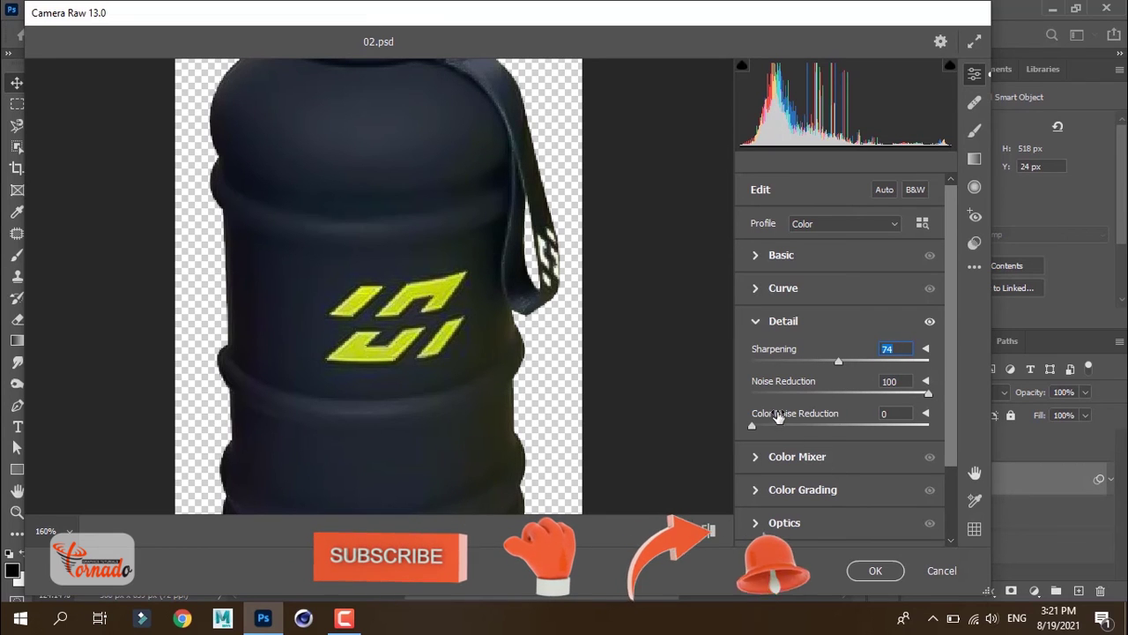
left_click_drag(776, 425, 818, 426)
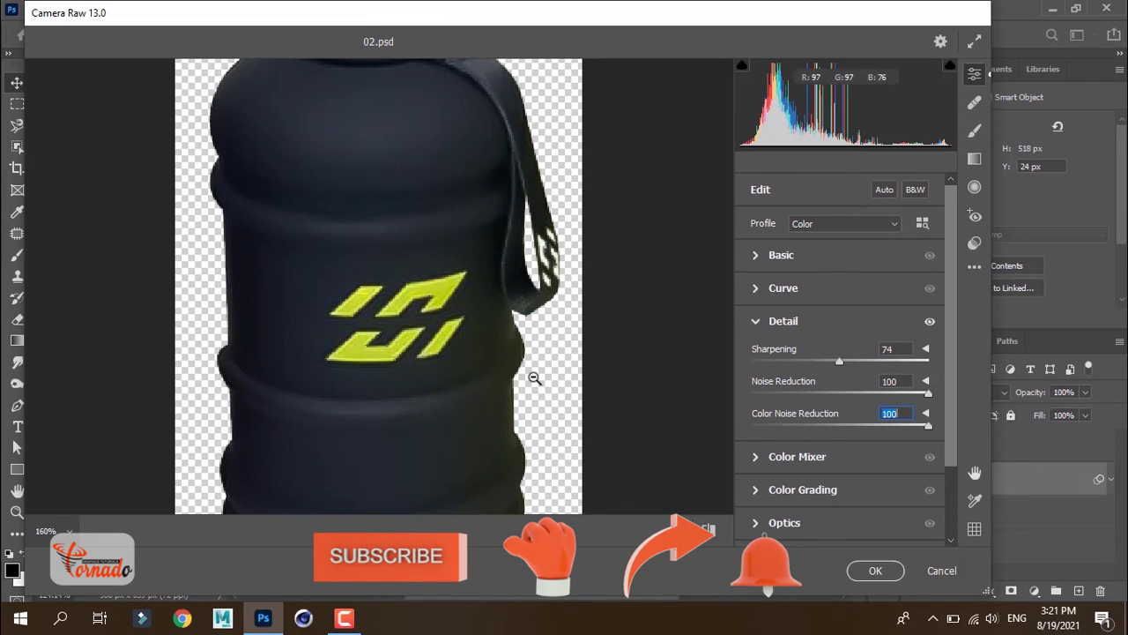
Compare Color Noise Reduction at 0 versus 100 on the bottle preview.
scroll(456, 335, "up", 1)
scroll(420, 348, "up", 2)
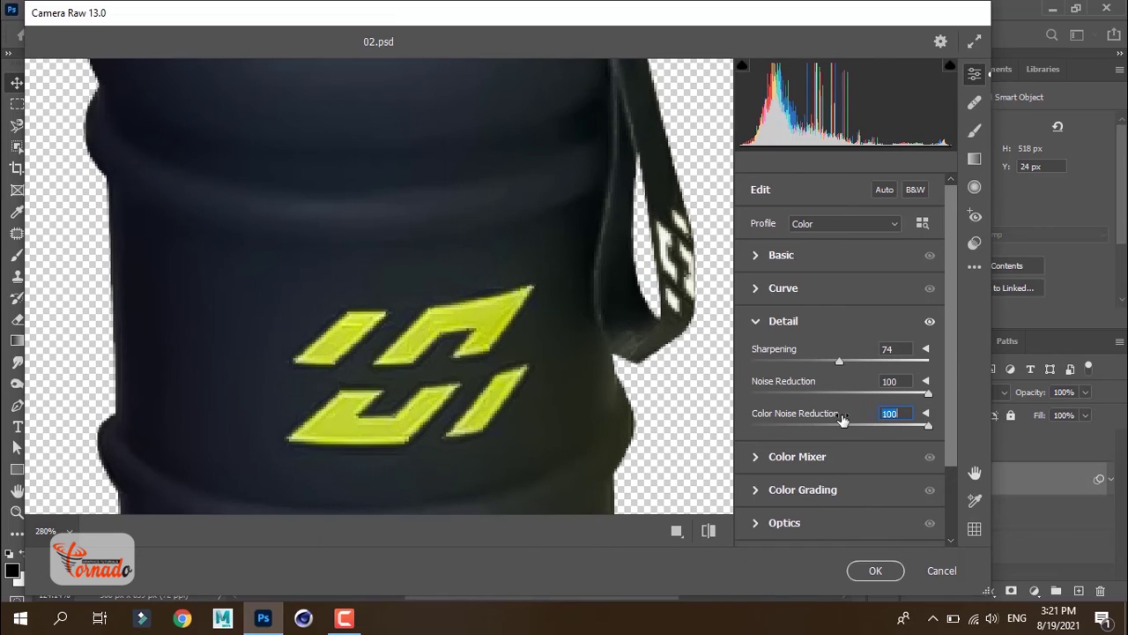
left_click_drag(824, 424, 701, 438)
left_click_drag(784, 427, 952, 426)
scroll(317, 377, "up", 1)
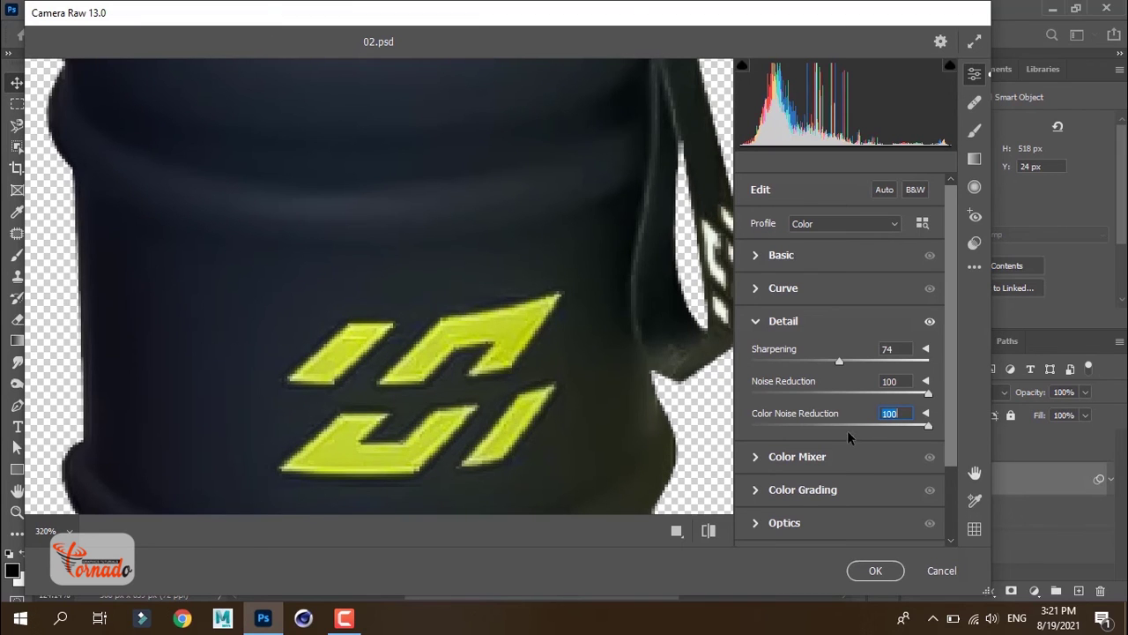
left_click_drag(848, 430, 692, 424)
scroll(541, 385, "down", 3)
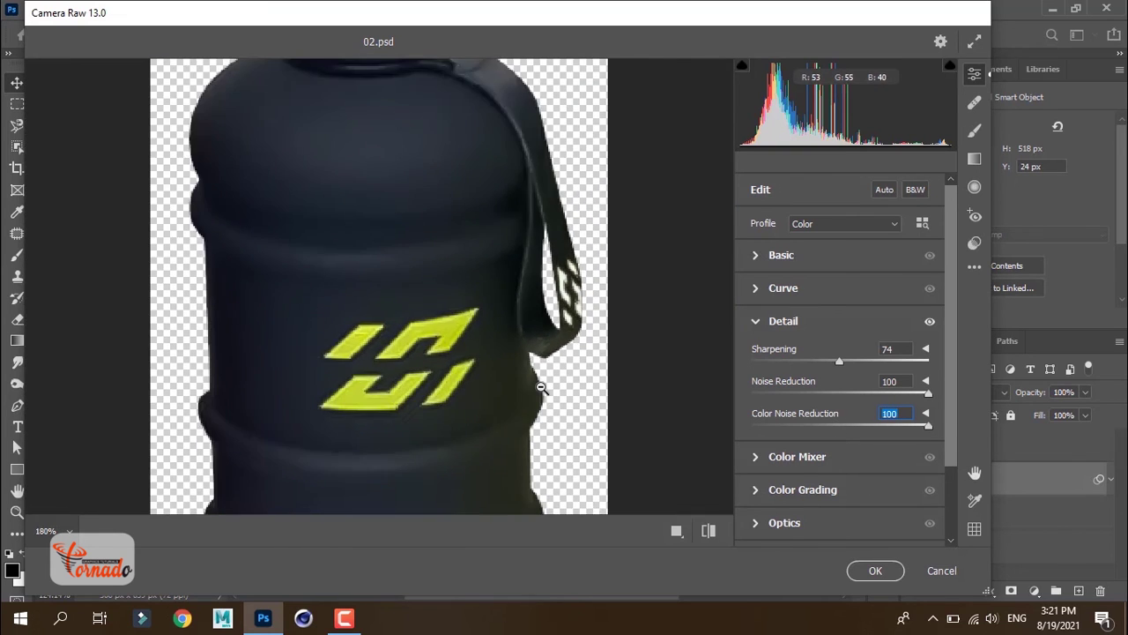
scroll(540, 384, "down", 3)
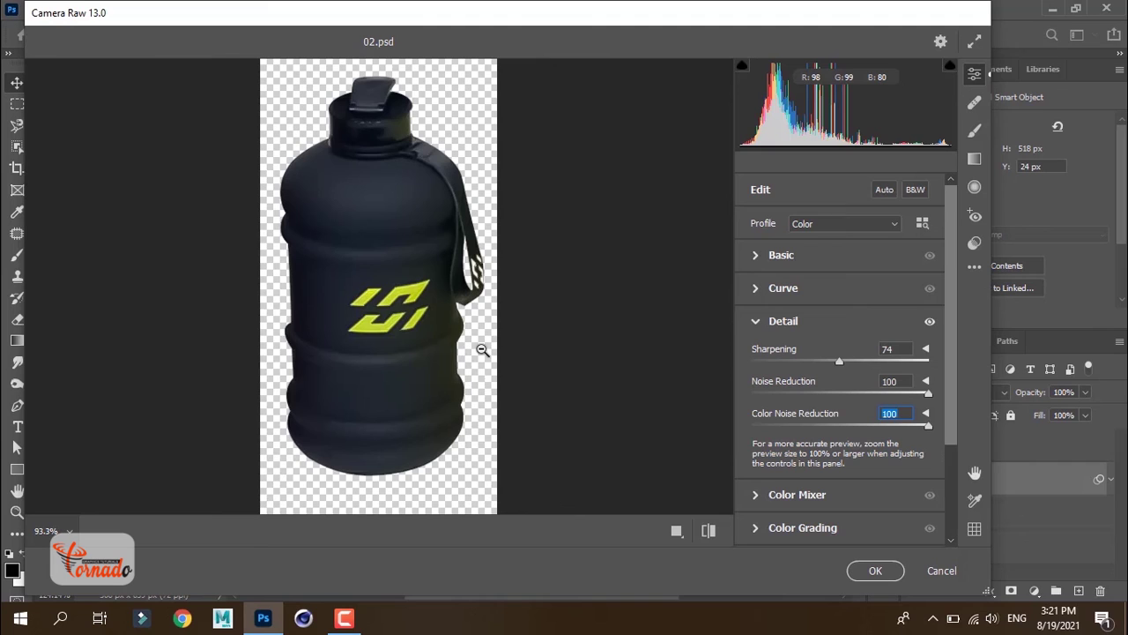
Expand the Basic panel and set Texture to +72.
left_click(775, 255)
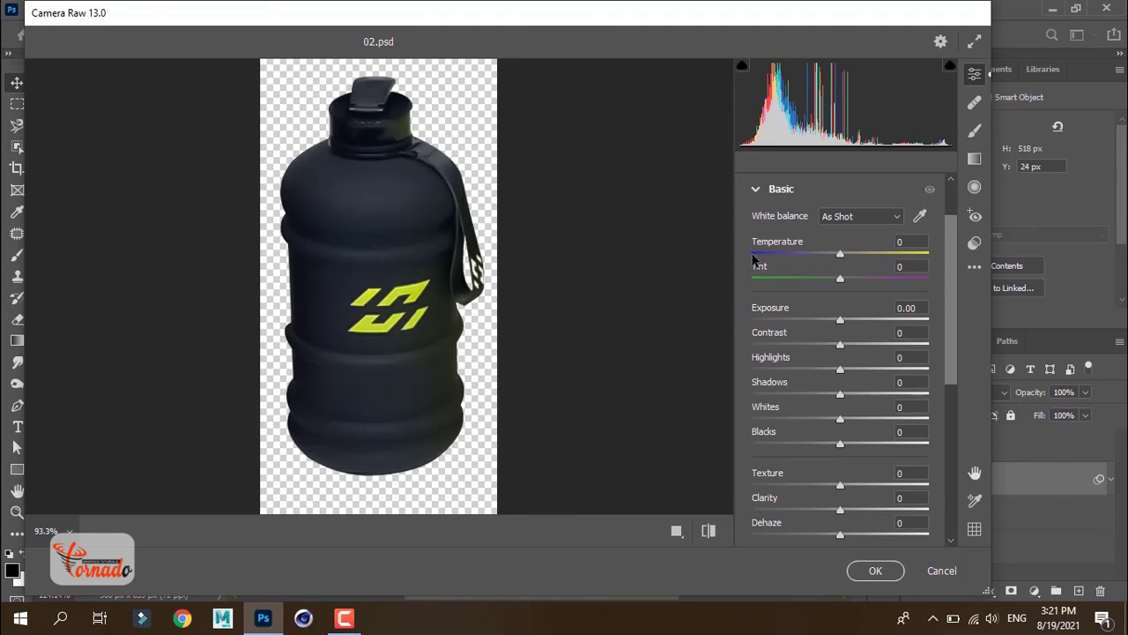
left_click(872, 485)
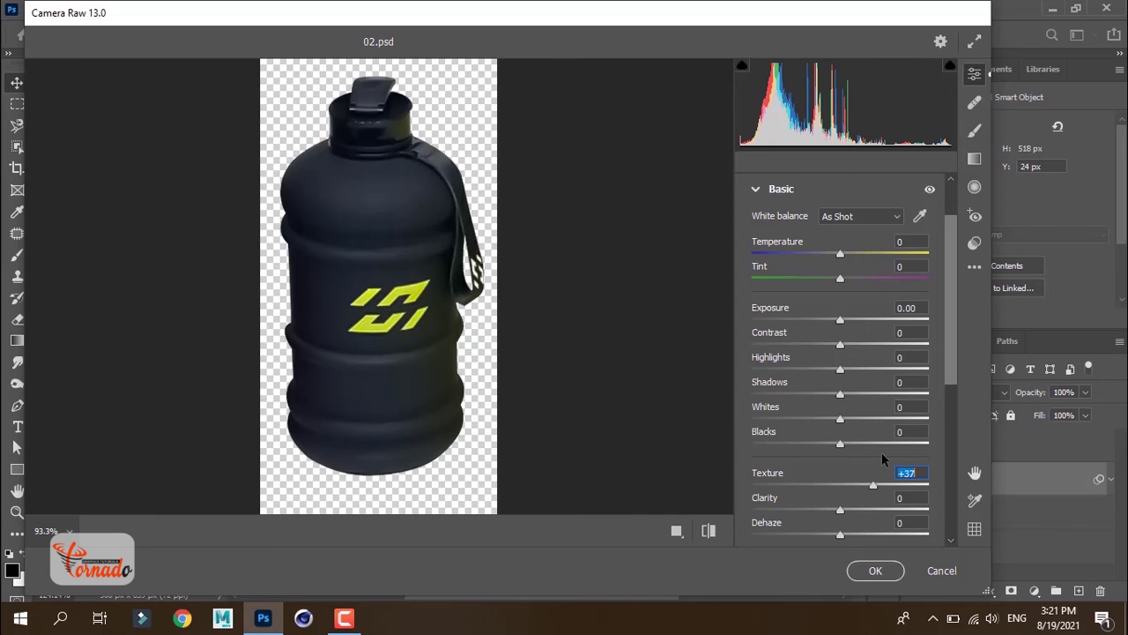
left_click(841, 485)
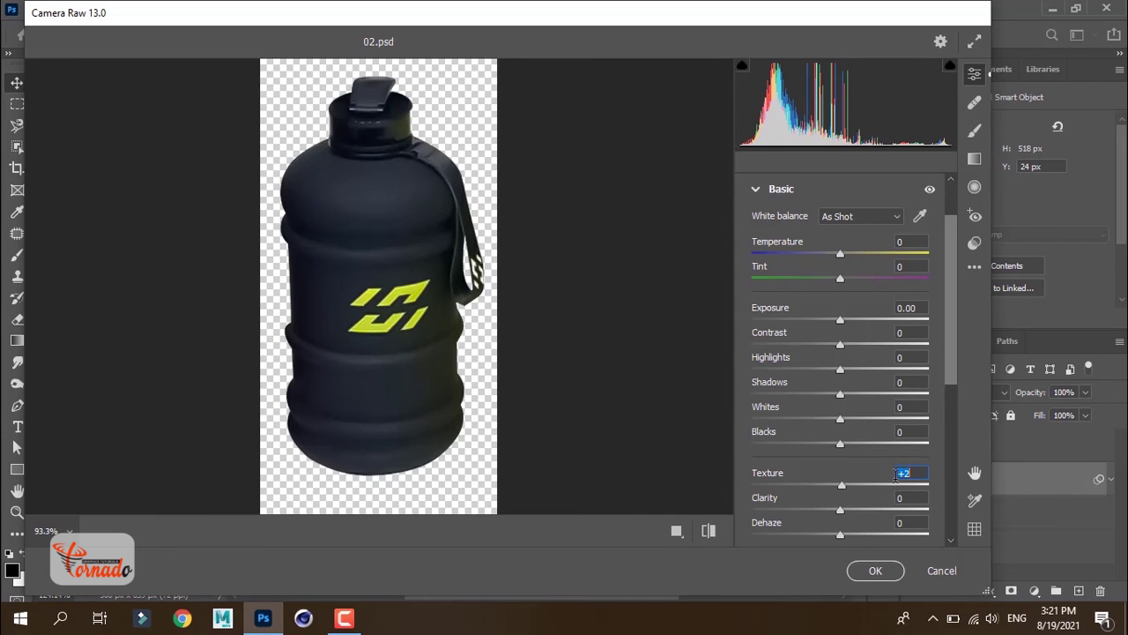
key("shift+Down")
key("shift+Down")
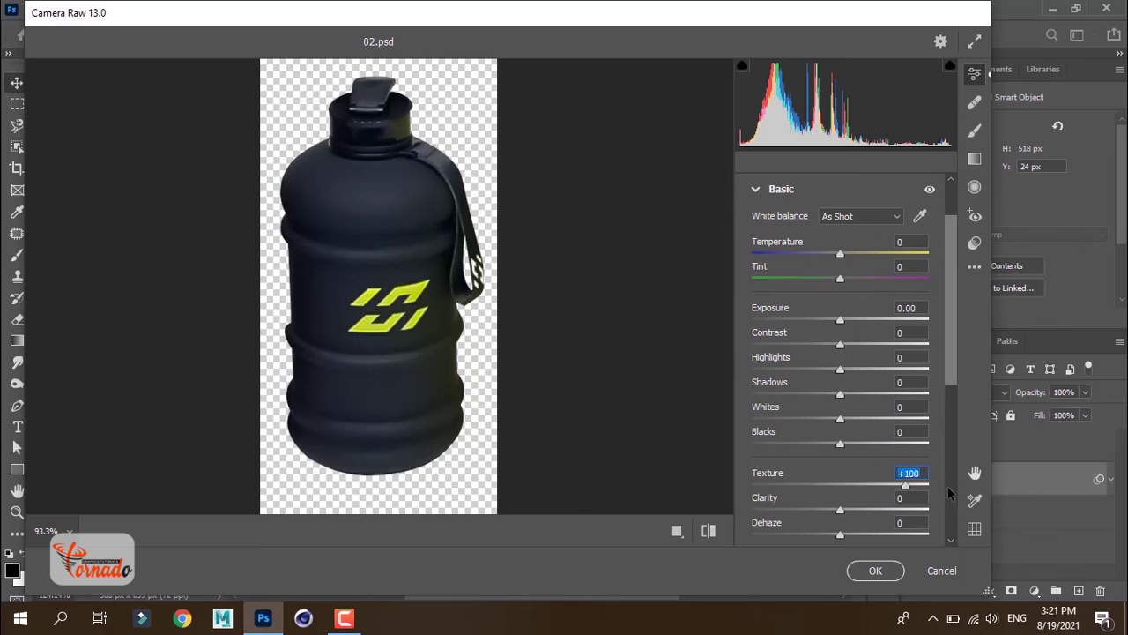
mouse_move(838, 485)
left_mouse_down()
mouse_move(892, 485)
mouse_move(899, 522)
left_mouse_up()
left_click(903, 487)
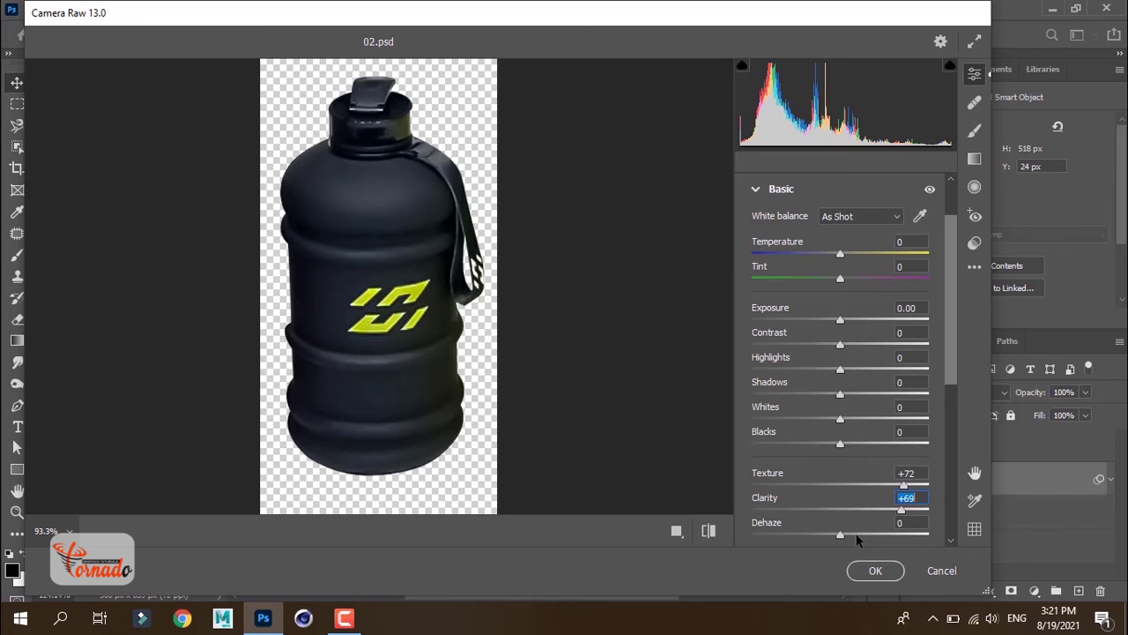
Reset Dehaze to 0 and apply the Camera Raw filter to the bottle.
left_click_drag(857, 540, 896, 540)
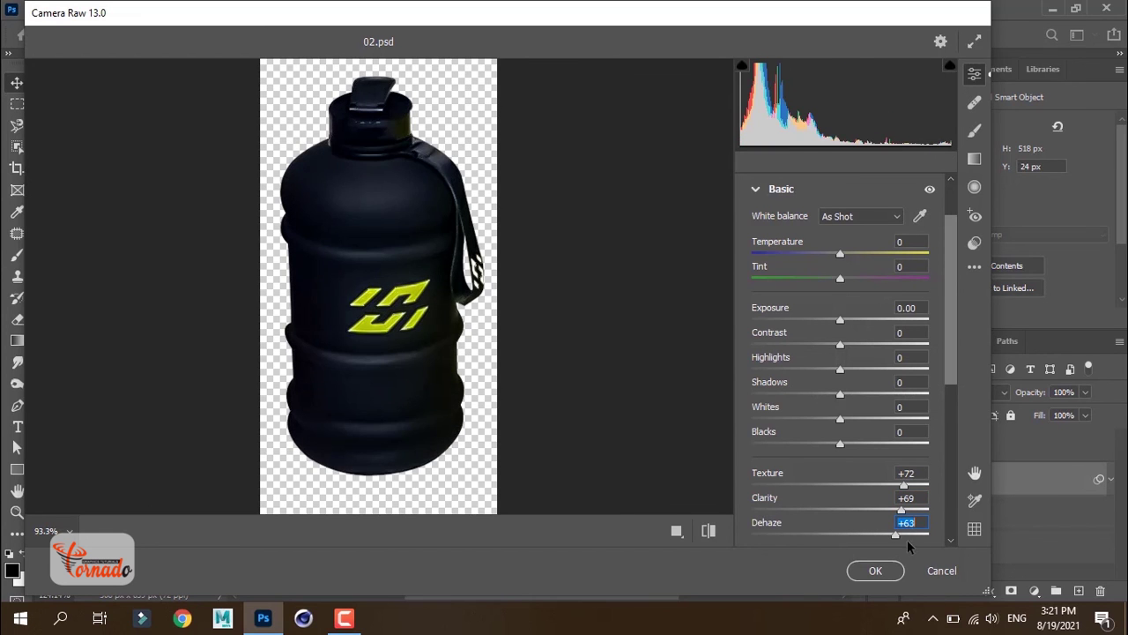
type("0")
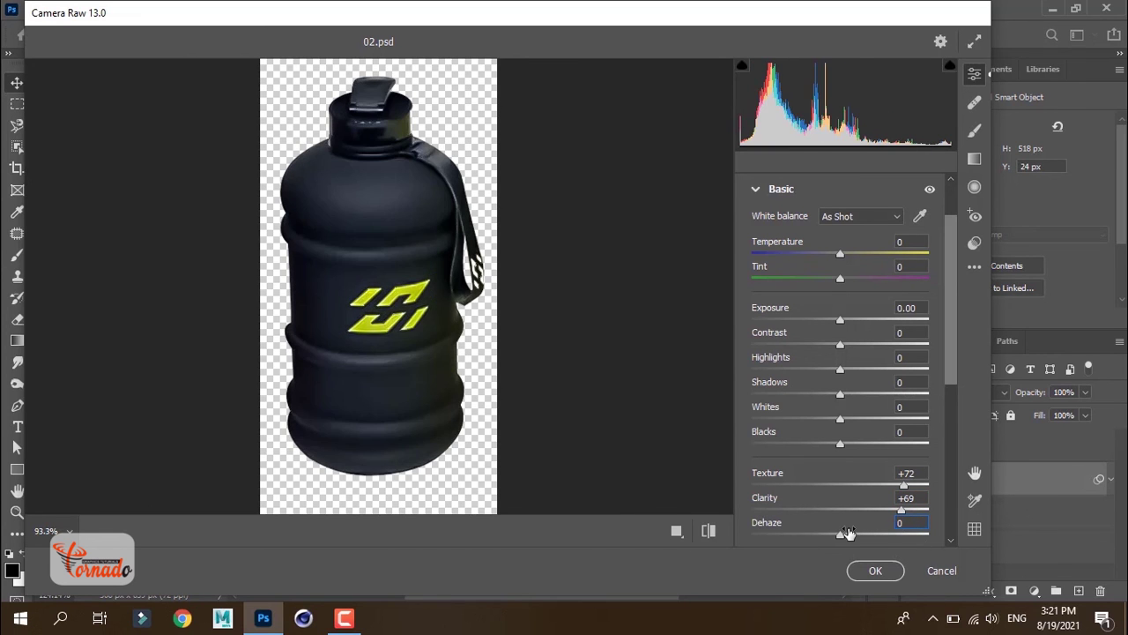
left_click(875, 570)
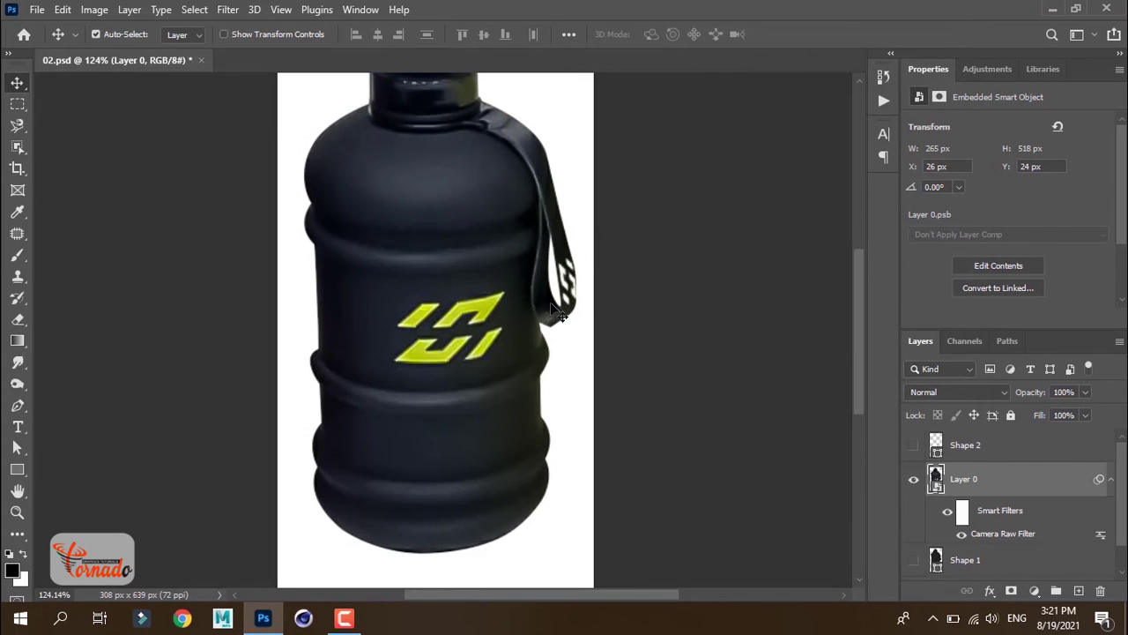
scroll(327, 88, "down", 1)
scroll(327, 89, "down", 1)
scroll(680, 407, "up", 2)
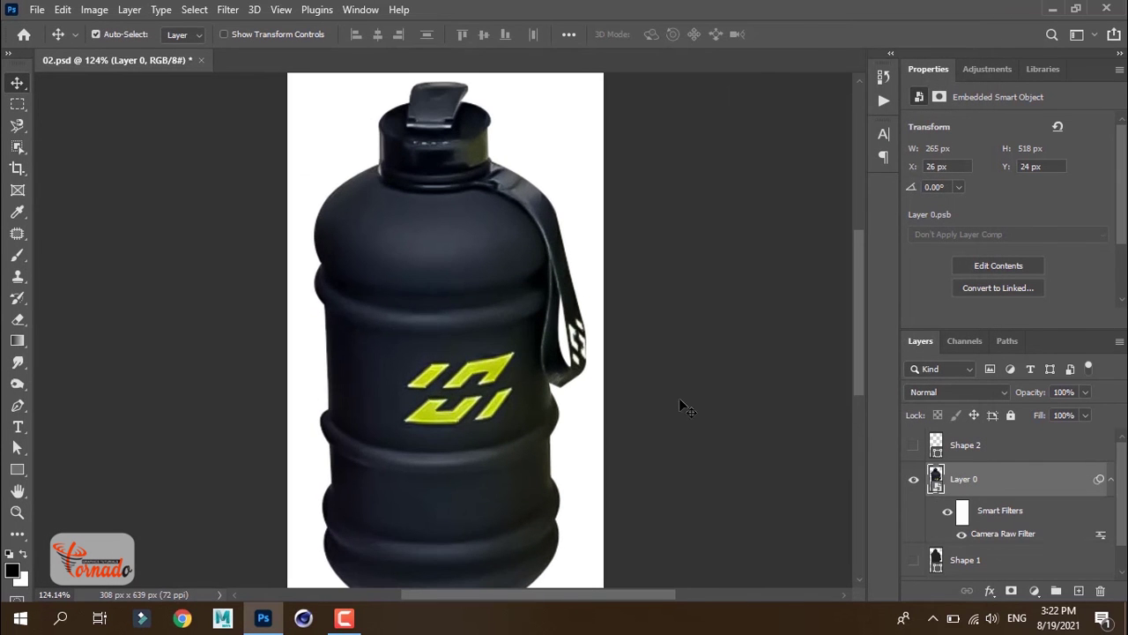
left_click(947, 510)
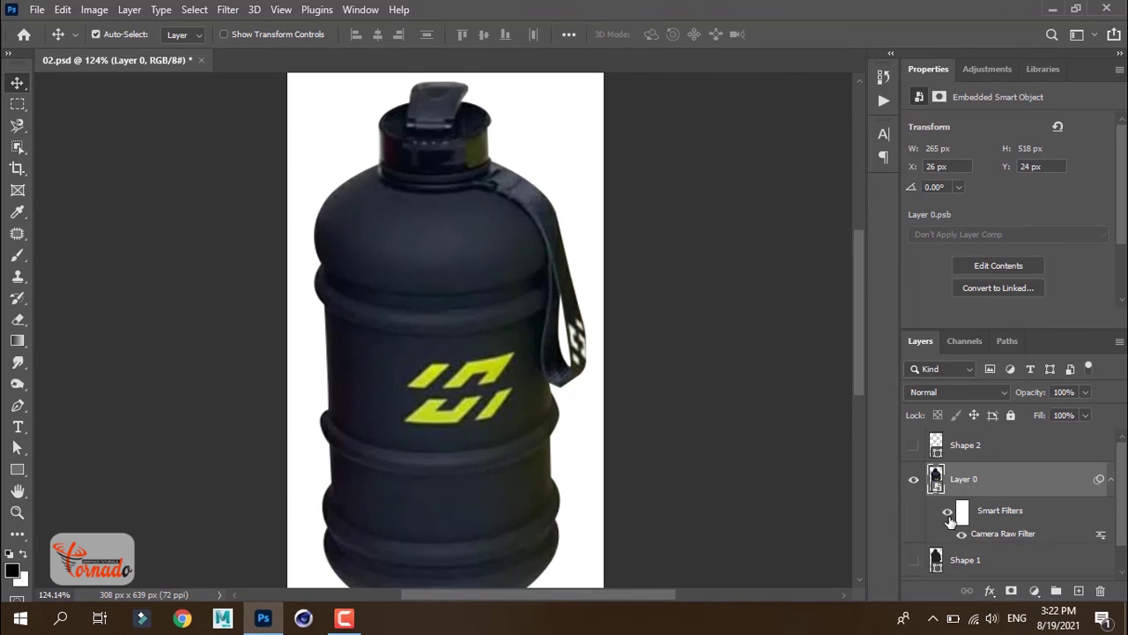
left_click(947, 510)
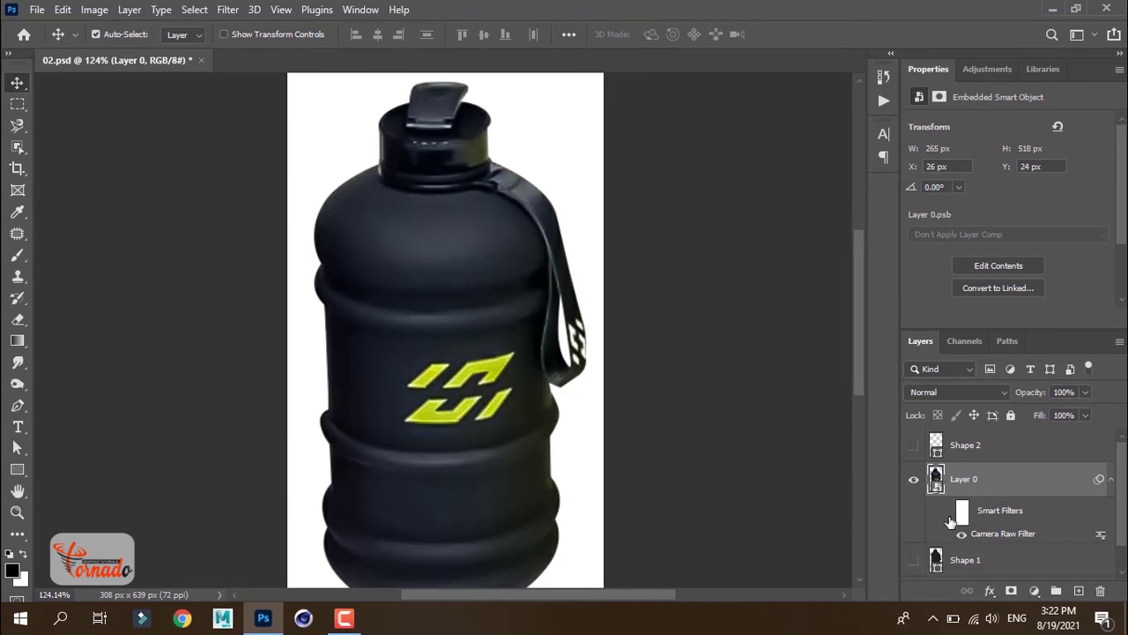
left_click(947, 510)
scroll(577, 440, "down", 2)
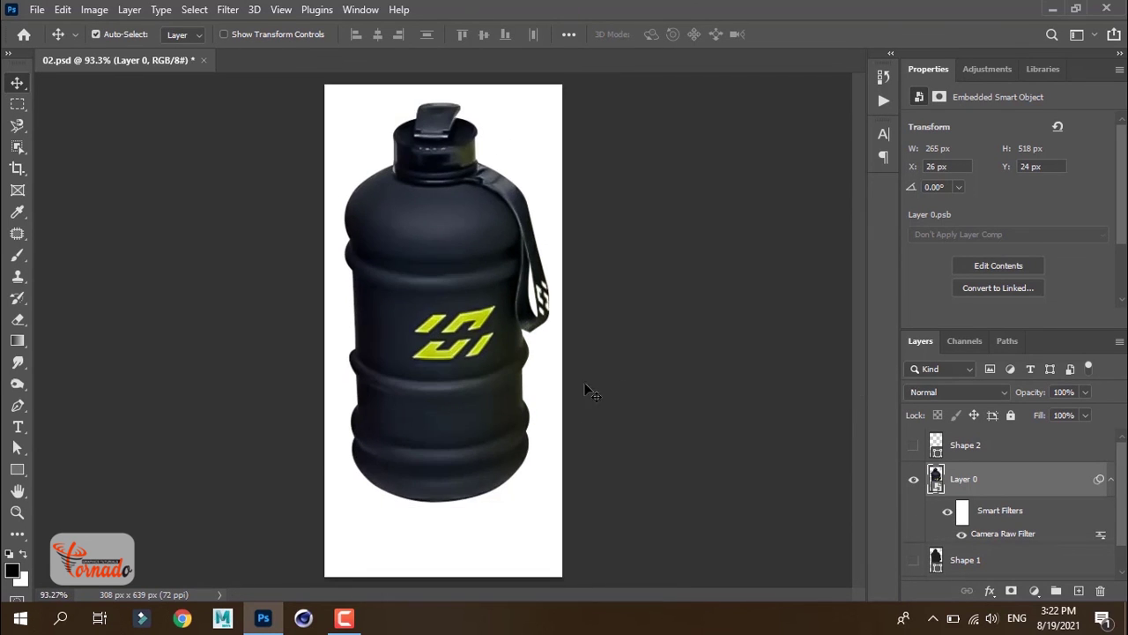